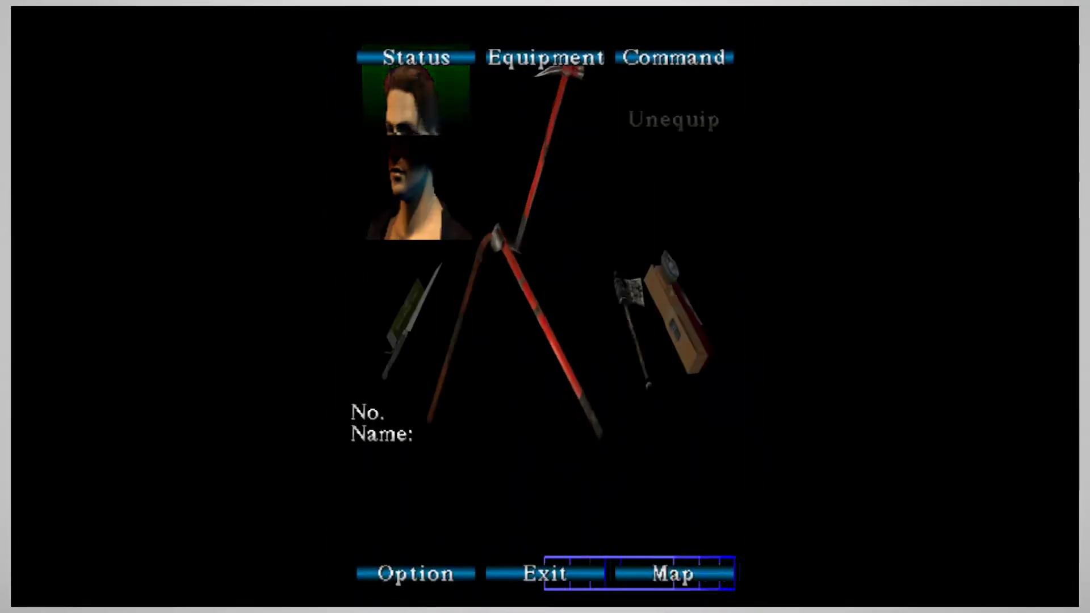
Step: Resume the game and run Harry across the dark street past the stop sign
{"action": "key", "text": "Return"}
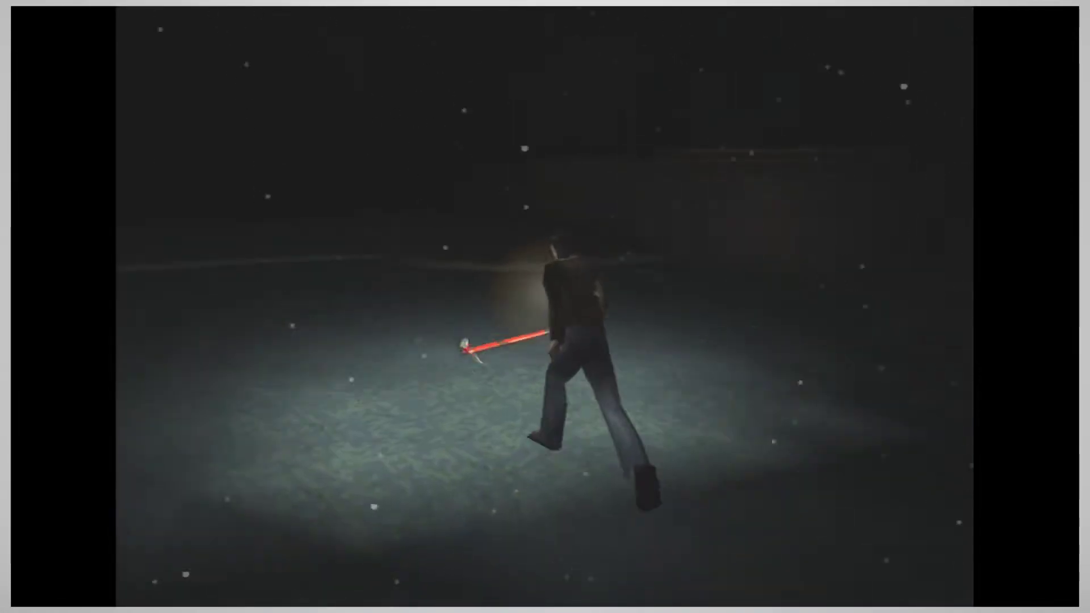
{"action": "key", "text": "Up"}
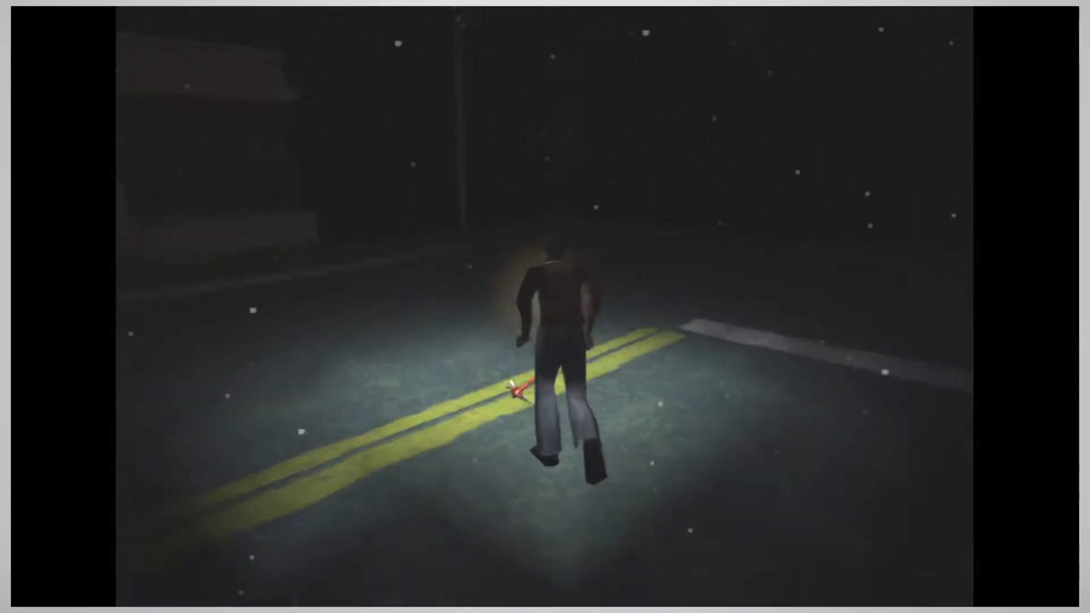
{"action": "key", "text": "Up"}
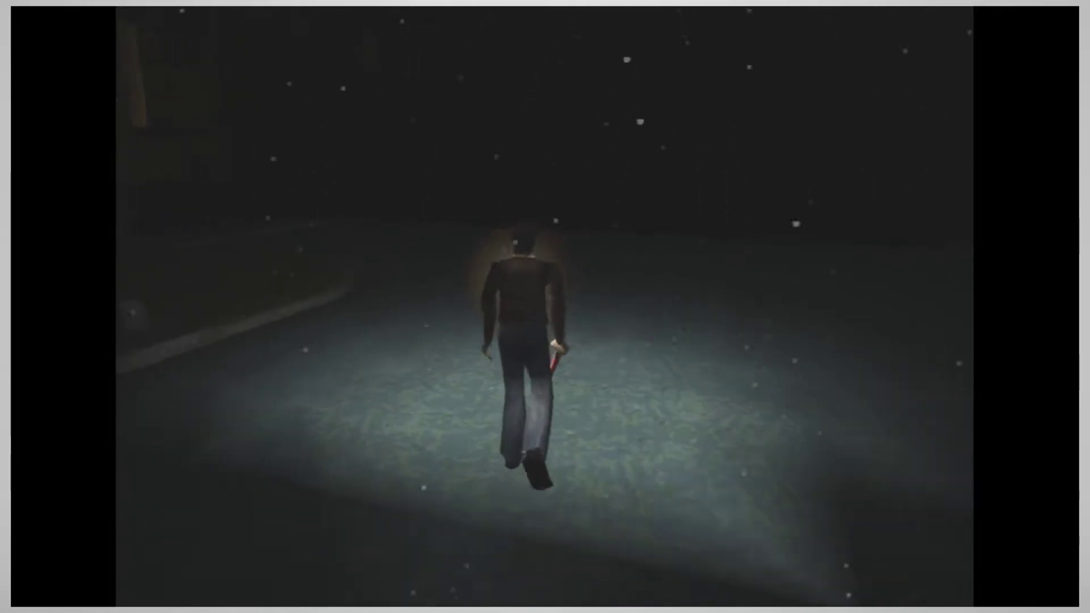
{"action": "key", "text": "Up"}
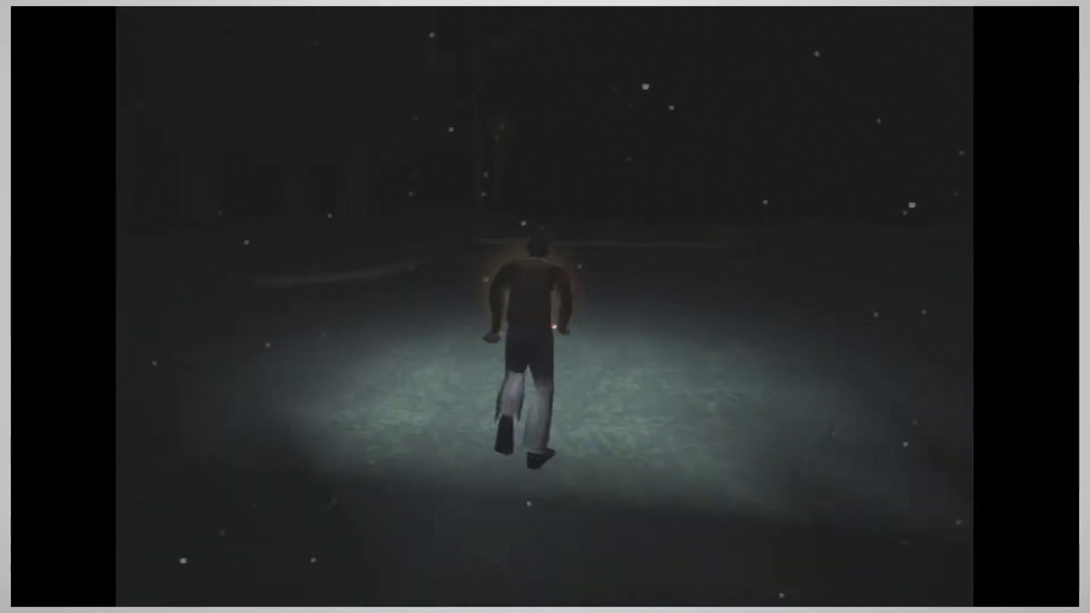
{"action": "key", "text": "Up"}
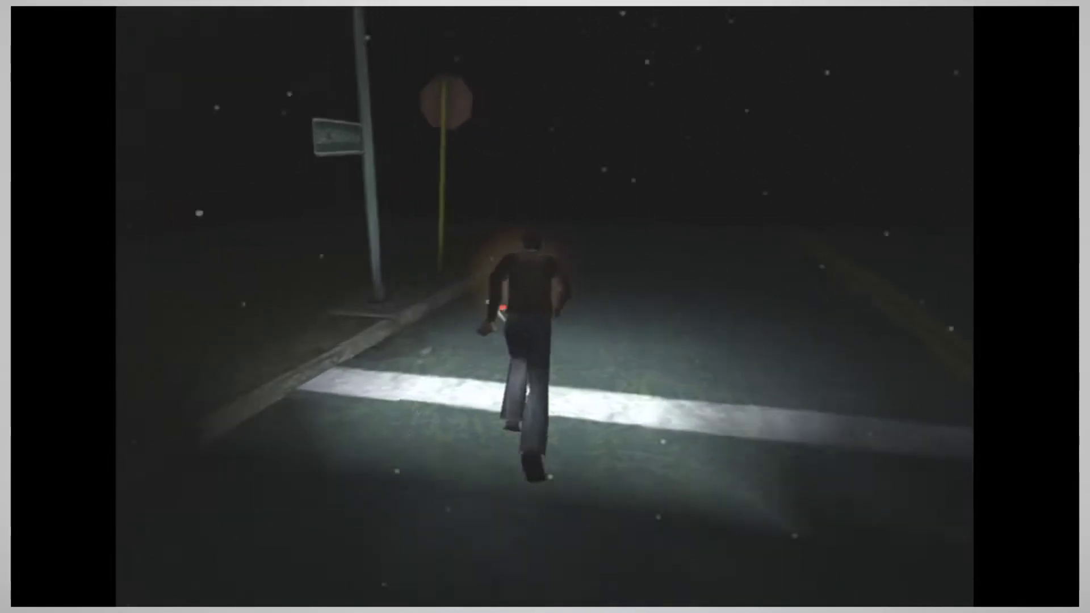
{"action": "key", "text": "Up"}
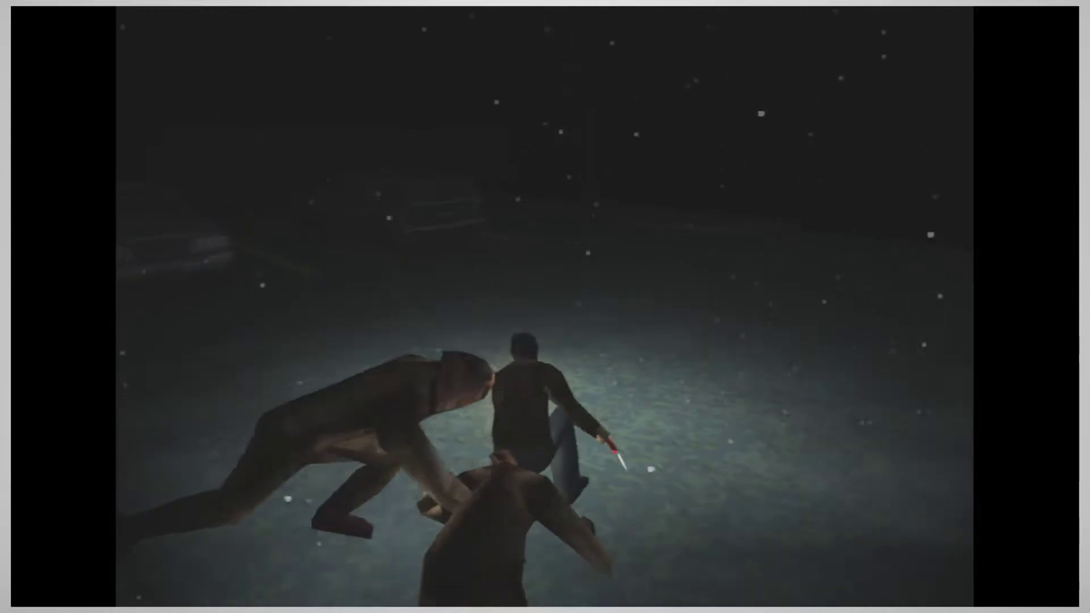
{"action": "key", "text": "Up"}
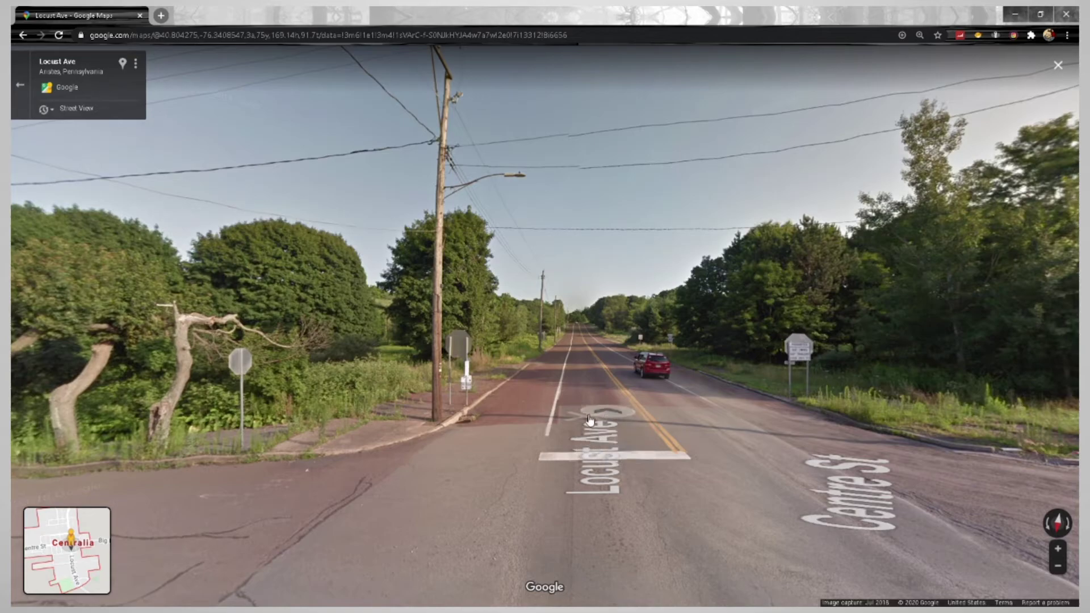
Step: Advance down Locust Ave past the grey car, turning to look down the road
{"action": "left_click", "coordinate": [557, 432]}
{"action": "mouse_move", "coordinate": [67, 550]}
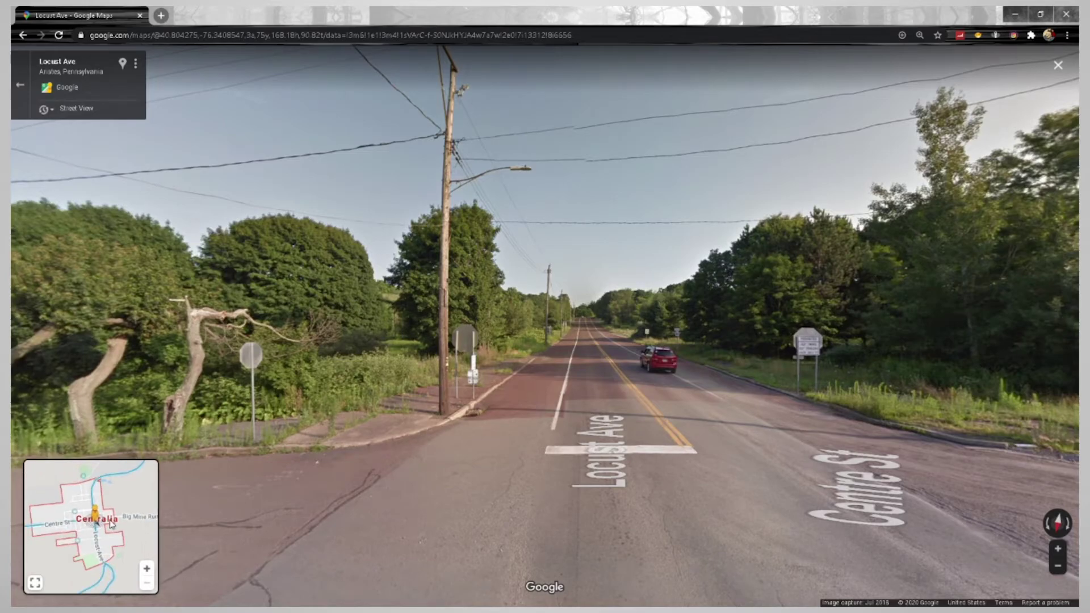
{"action": "left_click", "coordinate": [496, 458]}
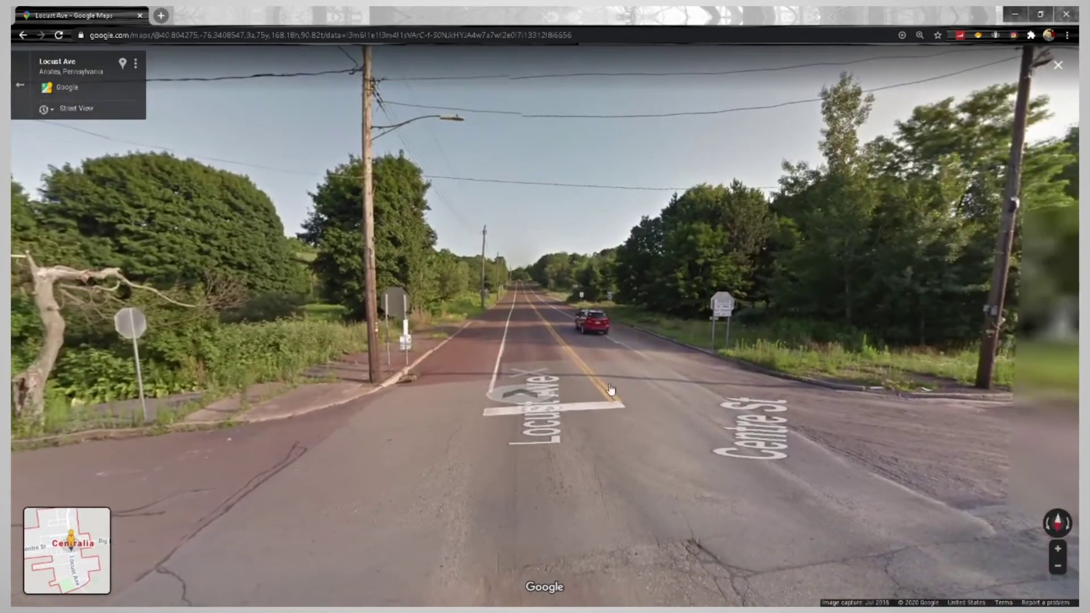
{"action": "left_click_drag", "start_coordinate": [611, 391], "coordinate": [82, 448]}
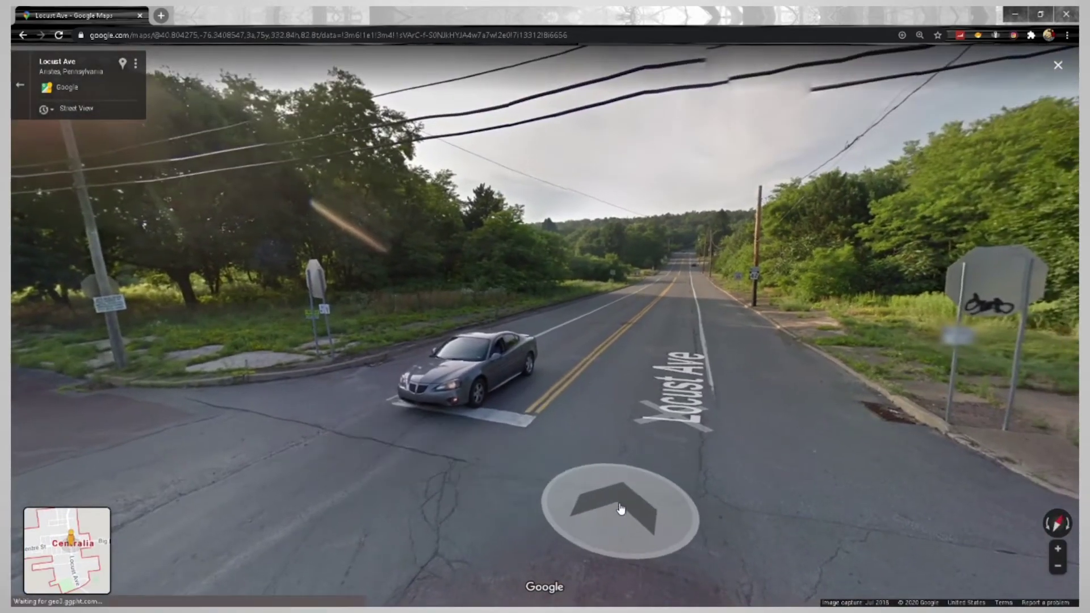
{"action": "left_click_drag", "start_coordinate": [620, 510], "coordinate": [546, 477]}
{"action": "left_click", "coordinate": [554, 486]}
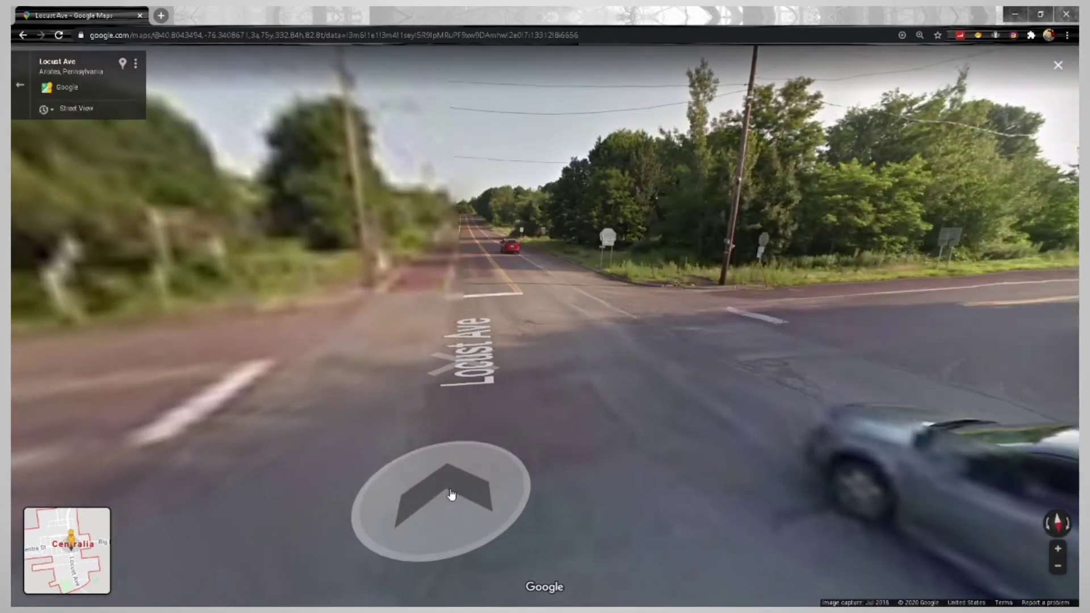
{"action": "left_click", "coordinate": [455, 495]}
{"action": "left_click_drag", "start_coordinate": [580, 443], "coordinate": [426, 341]}
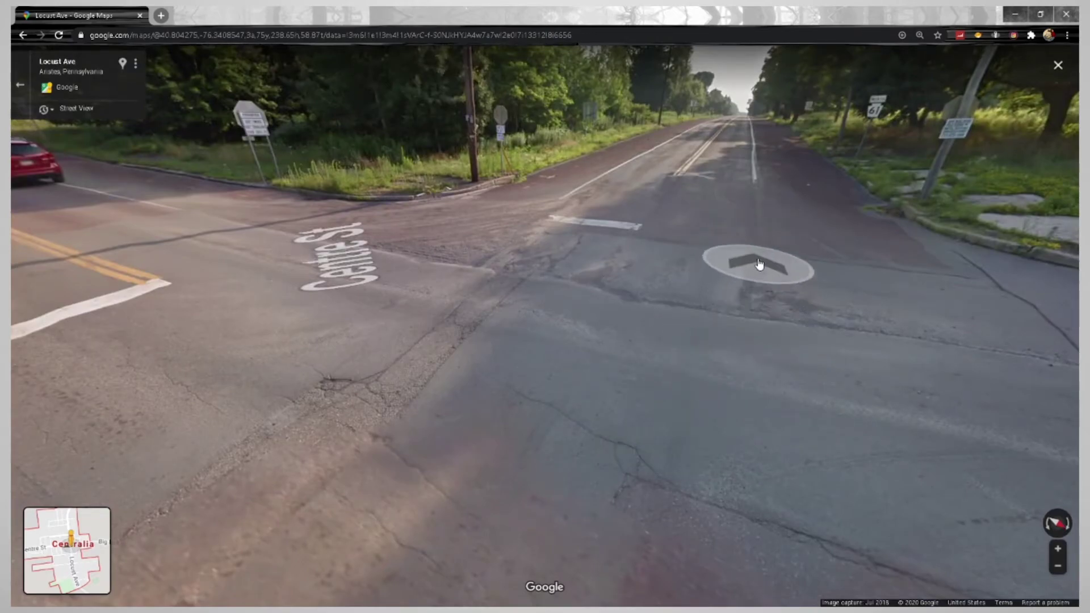
Step: Step onto Centre St, look around the intersection and jump past the utility pole
{"action": "left_click", "coordinate": [760, 265]}
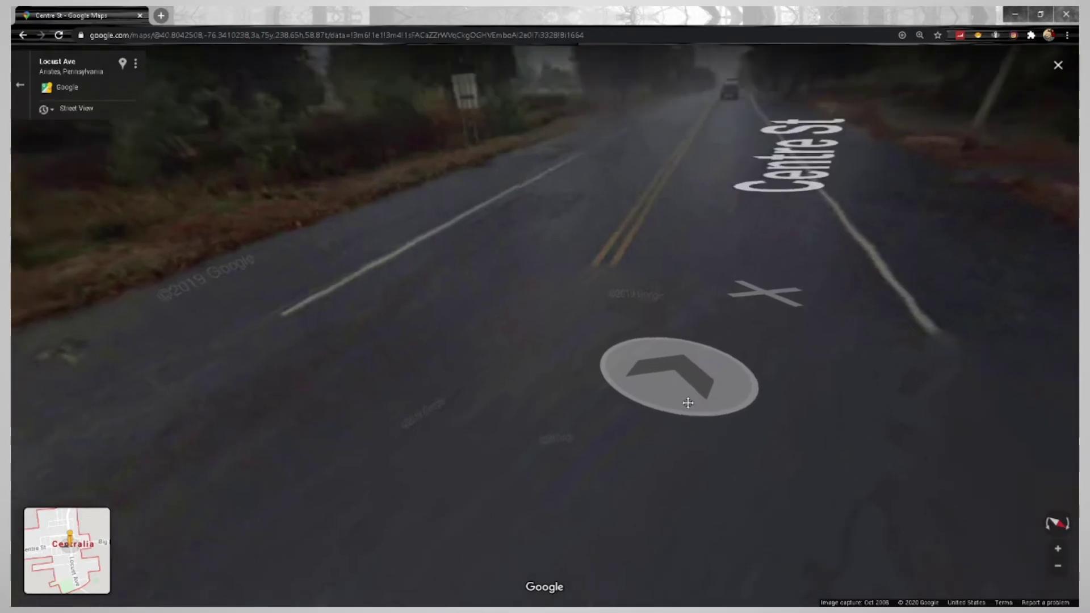
{"action": "mouse_move", "coordinate": [673, 358]}
{"action": "left_mouse_down"}
{"action": "mouse_move", "coordinate": [686, 513]}
{"action": "mouse_move", "coordinate": [1015, 563]}
{"action": "mouse_move", "coordinate": [1064, 545]}
{"action": "left_mouse_up"}
{"action": "mouse_move", "coordinate": [529, 460]}
{"action": "left_mouse_down"}
{"action": "mouse_move", "coordinate": [866, 511]}
{"action": "mouse_move", "coordinate": [801, 401]}
{"action": "mouse_move", "coordinate": [1056, 333]}
{"action": "left_mouse_up"}
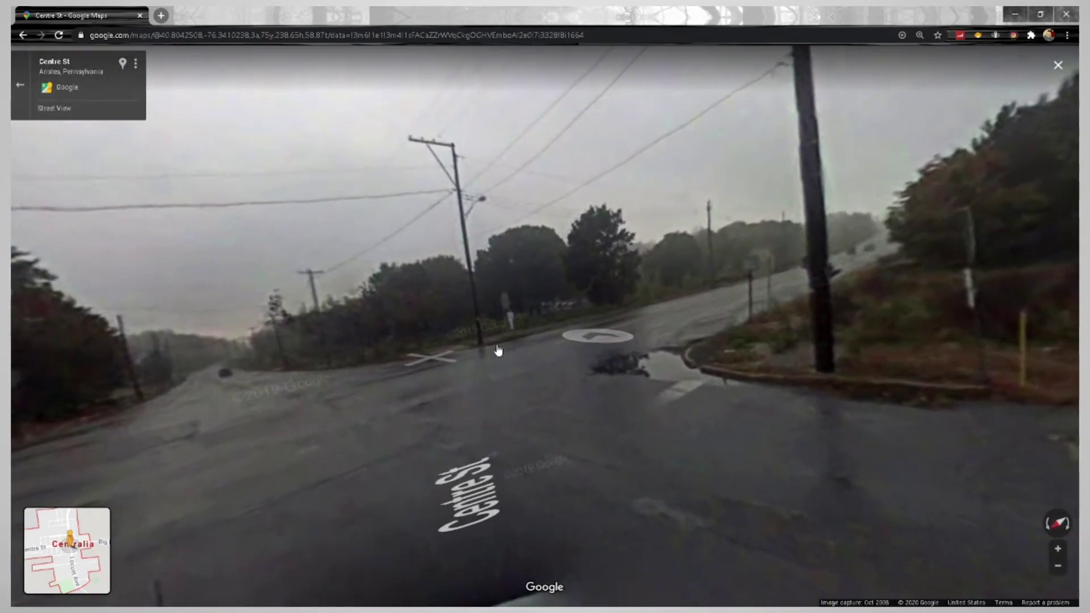
{"action": "mouse_move", "coordinate": [498, 350]}
{"action": "left_mouse_down"}
{"action": "mouse_move", "coordinate": [699, 301]}
{"action": "mouse_move", "coordinate": [647, 341]}
{"action": "left_mouse_up"}
{"action": "scroll", "coordinate": [475, 377], "scroll_direction": "down", "scroll_amount": 3}
{"action": "left_click_drag", "start_coordinate": [475, 378], "coordinate": [900, 367]}
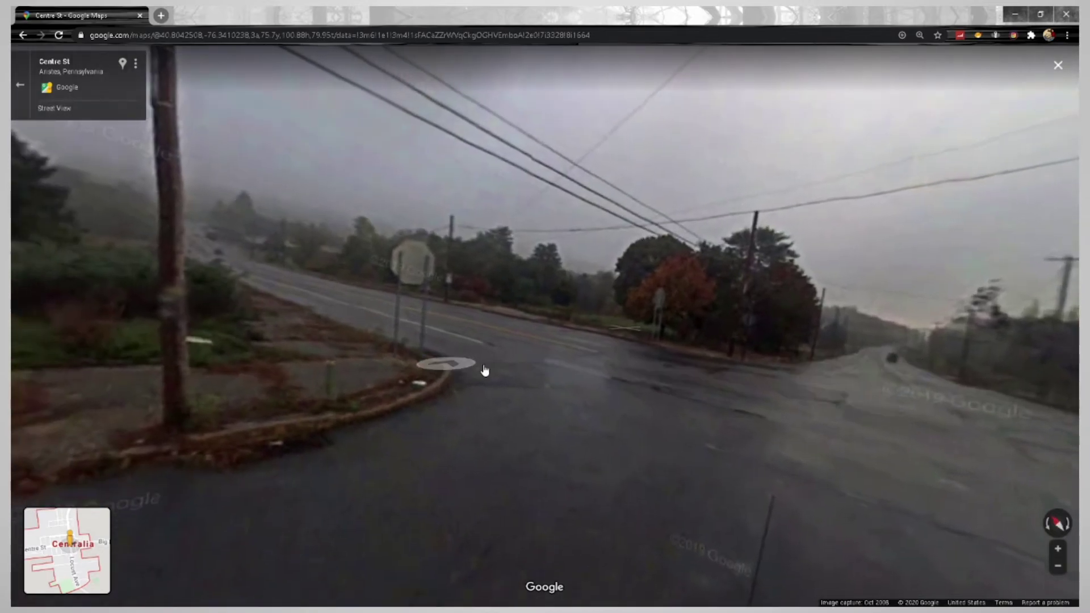
{"action": "left_click_drag", "start_coordinate": [486, 375], "coordinate": [407, 371]}
{"action": "left_click", "coordinate": [406, 371]}
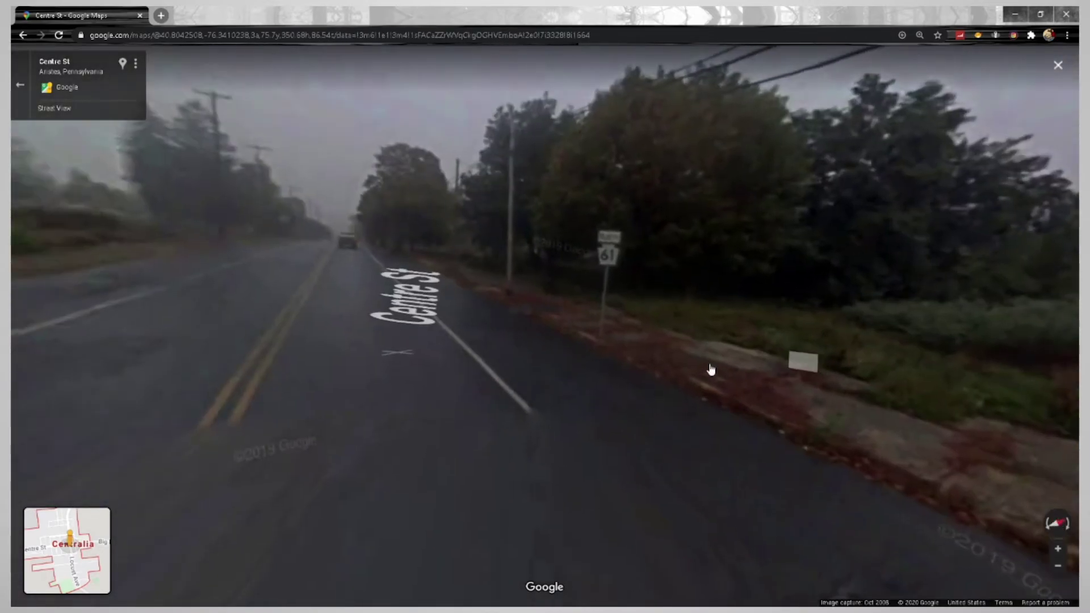
{"action": "left_click_drag", "start_coordinate": [699, 366], "coordinate": [819, 296]}
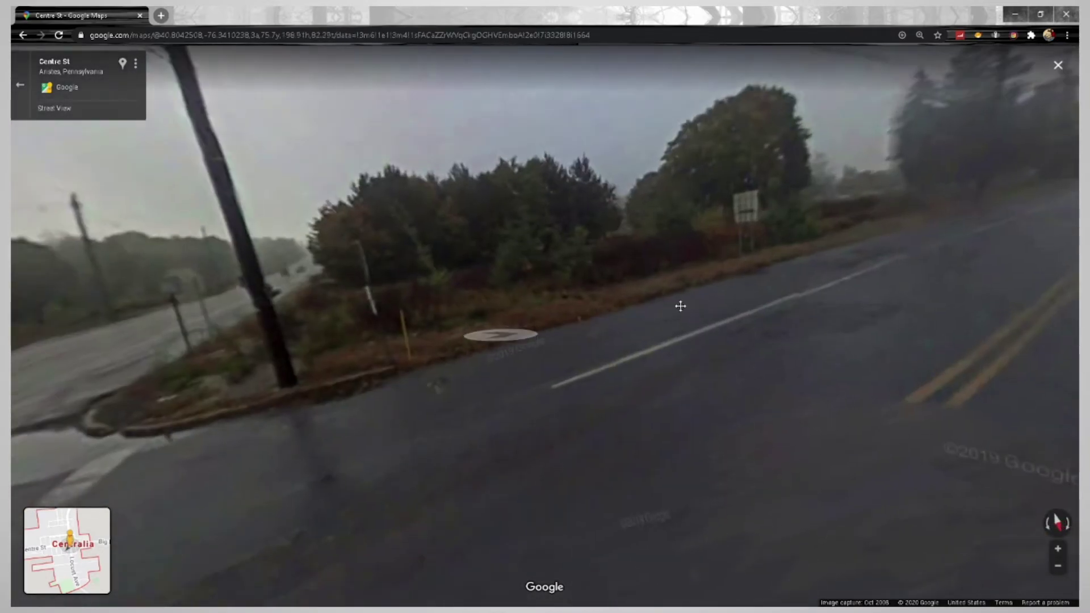
{"action": "left_click_drag", "start_coordinate": [739, 292], "coordinate": [256, 324]}
{"action": "left_click_drag", "start_coordinate": [767, 341], "coordinate": [256, 357]}
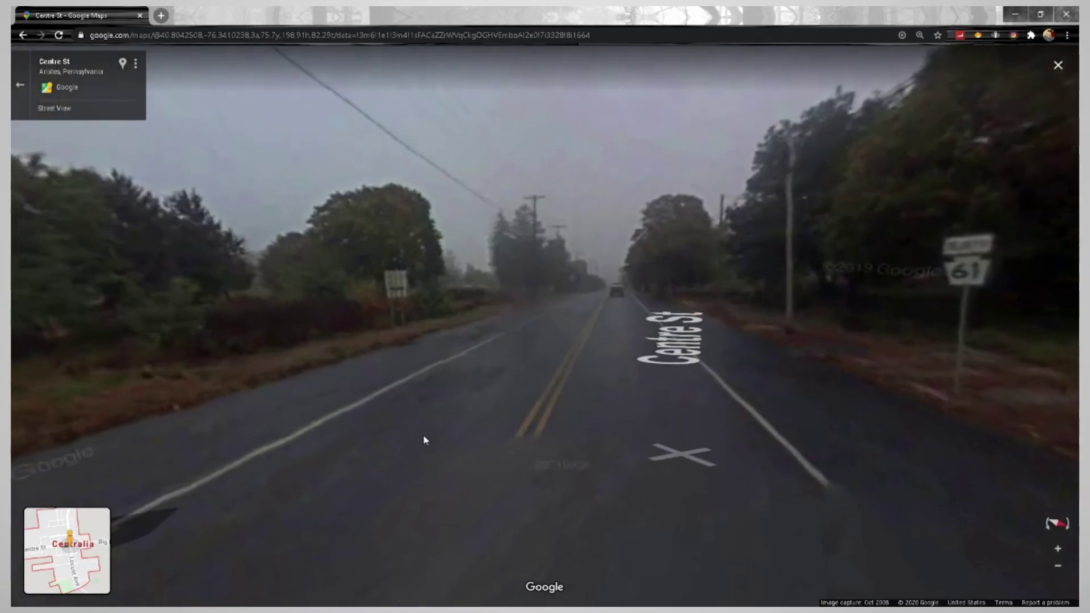
Step: Walk along Centre St, turning at the end to view the roadside
{"action": "left_click", "coordinate": [611, 397]}
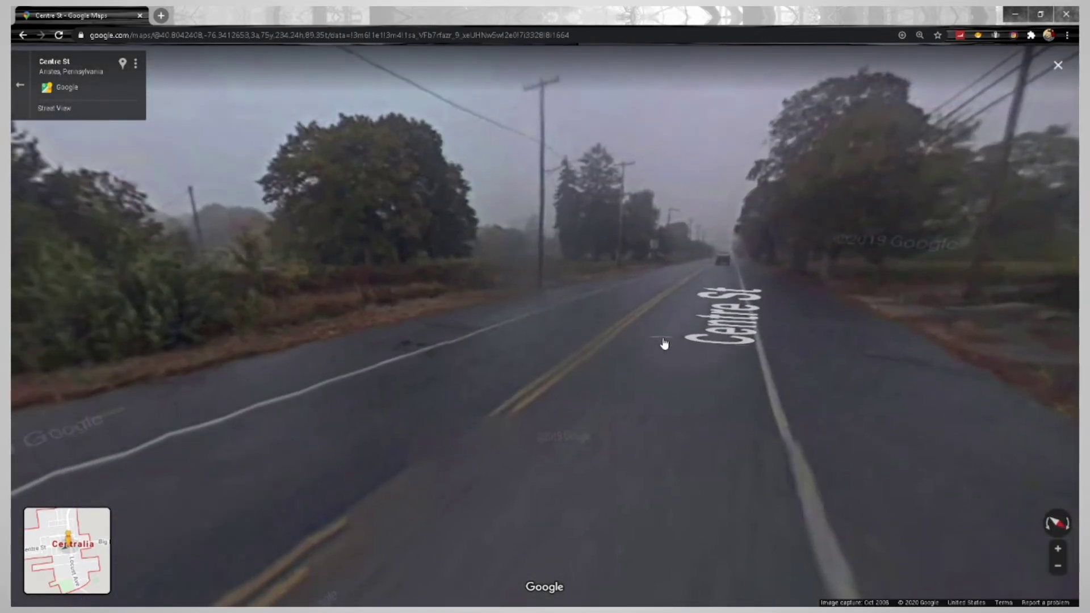
{"action": "left_click", "coordinate": [664, 343]}
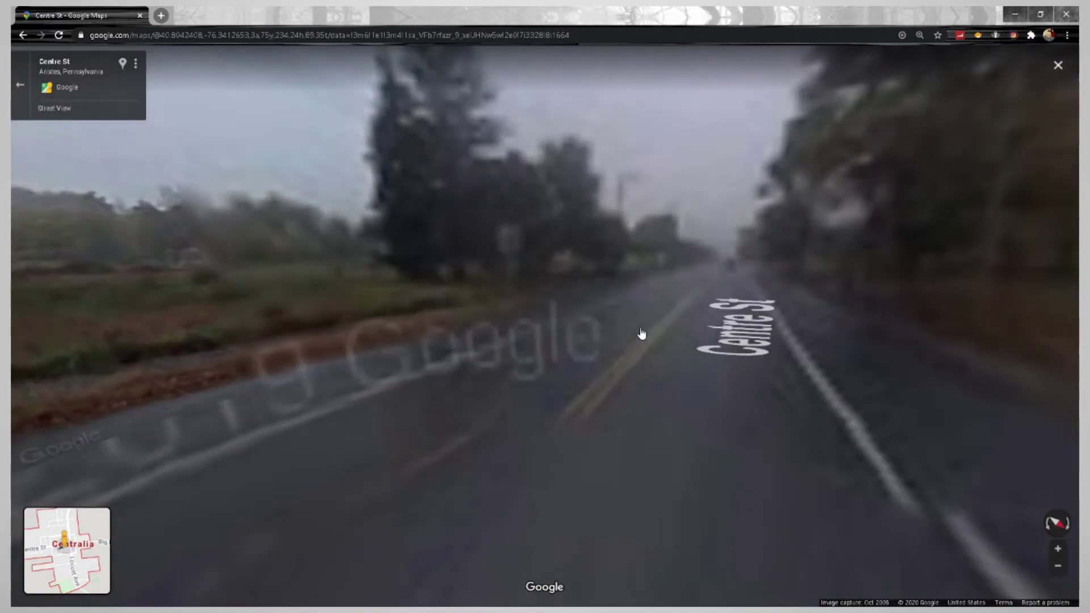
{"action": "left_click", "coordinate": [743, 316]}
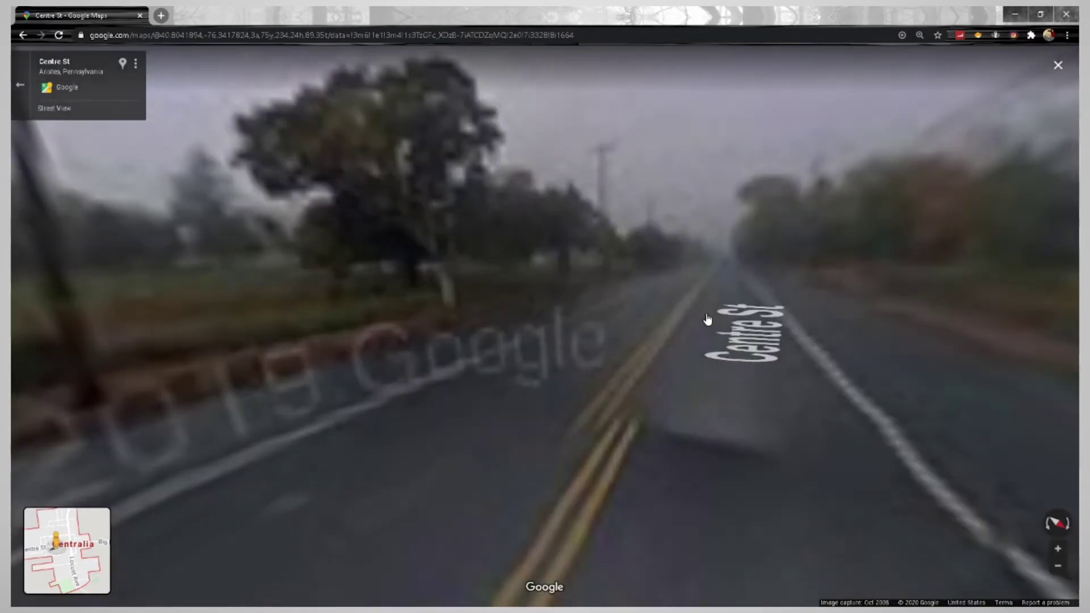
{"action": "left_click", "coordinate": [610, 258]}
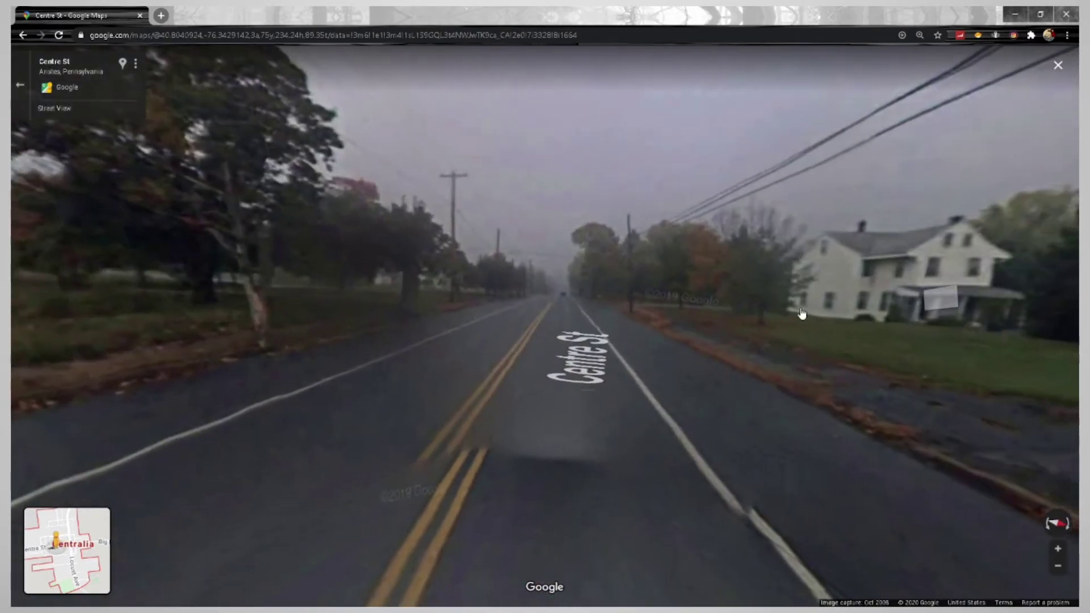
{"action": "left_click", "coordinate": [569, 360]}
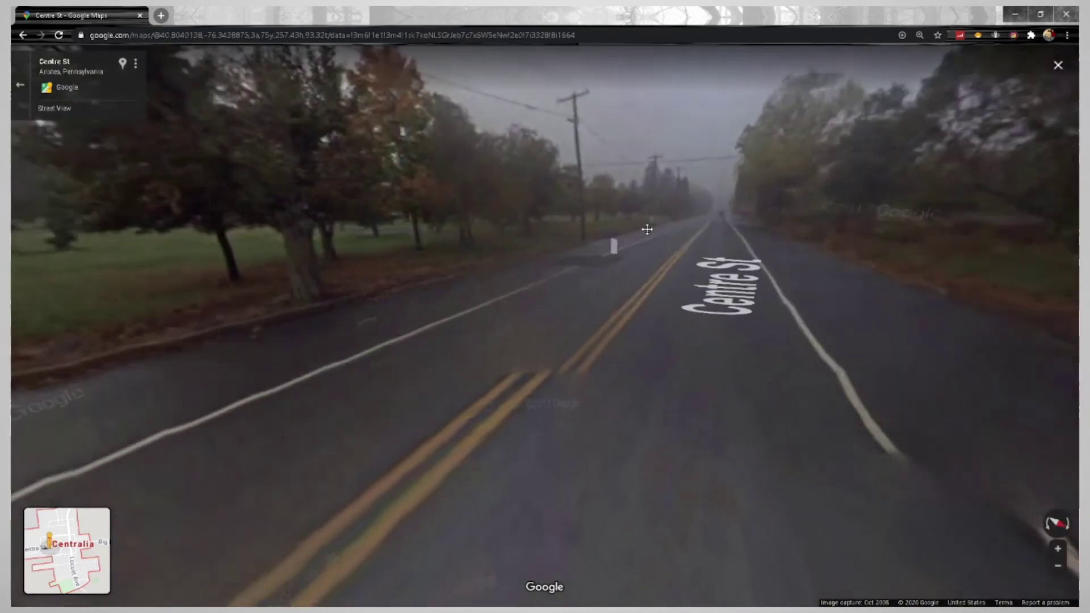
{"action": "left_click", "coordinate": [647, 230]}
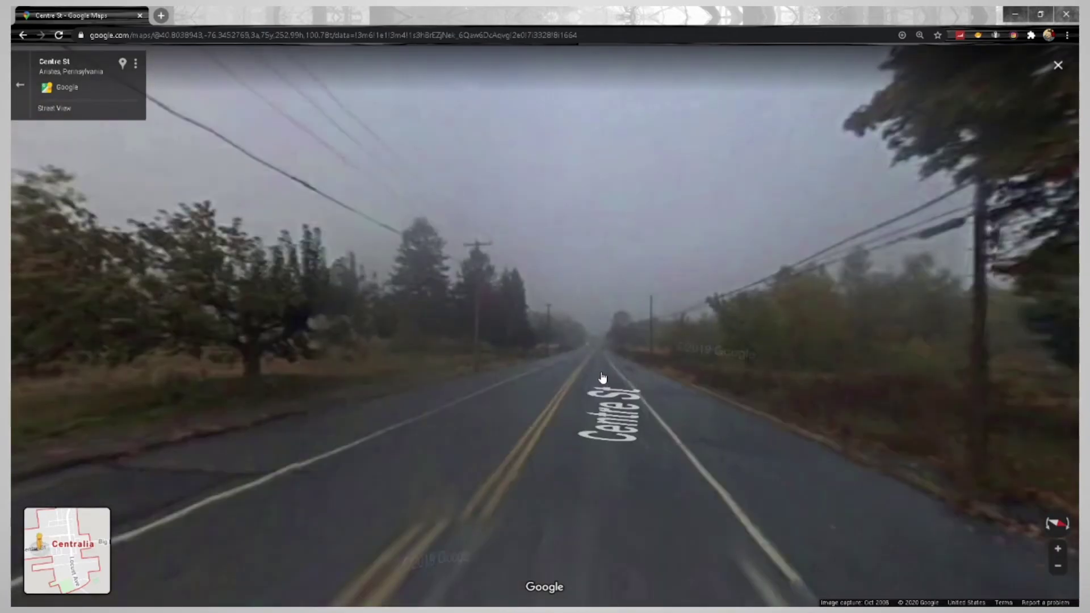
{"action": "left_click", "coordinate": [603, 377]}
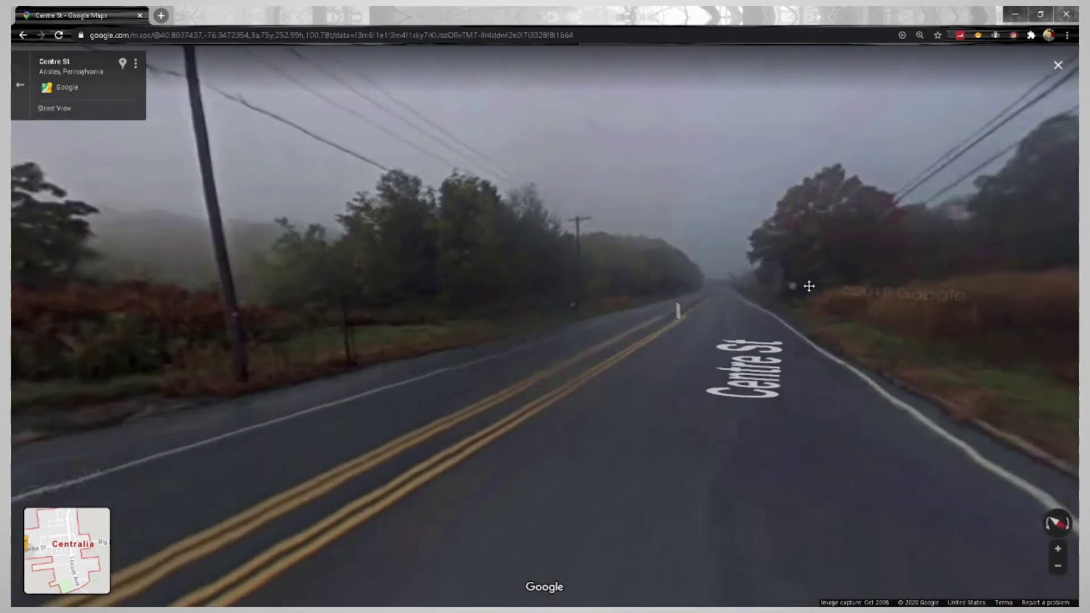
{"action": "mouse_move", "coordinate": [808, 286]}
{"action": "left_mouse_down"}
{"action": "mouse_move", "coordinate": [449, 368]}
{"action": "mouse_move", "coordinate": [624, 605]}
{"action": "mouse_move", "coordinate": [308, 296]}
{"action": "mouse_move", "coordinate": [594, 283]}
{"action": "left_mouse_up"}
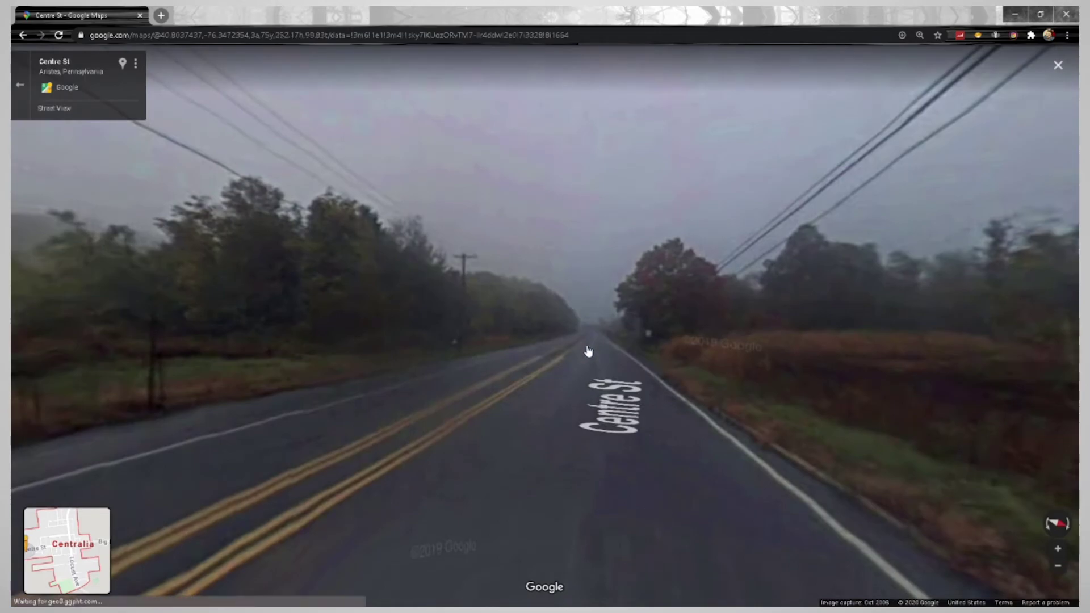
Step: Continue onto PA-61, look up at the trees and sky, then travel along it
{"action": "left_click", "coordinate": [587, 351]}
{"action": "left_click_drag", "start_coordinate": [609, 323], "coordinate": [1056, 522]}
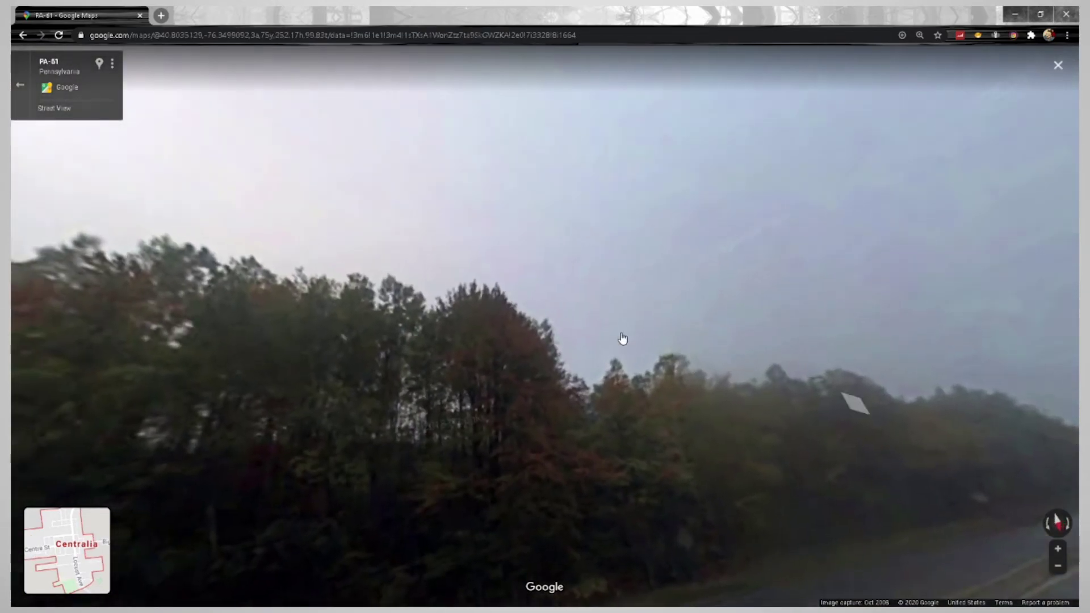
{"action": "mouse_move", "coordinate": [580, 324]}
{"action": "left_mouse_down"}
{"action": "mouse_move", "coordinate": [1016, 422]}
{"action": "mouse_move", "coordinate": [1027, 468]}
{"action": "left_mouse_up"}
{"action": "mouse_move", "coordinate": [968, 385]}
{"action": "left_mouse_down"}
{"action": "mouse_move", "coordinate": [919, 264]}
{"action": "mouse_move", "coordinate": [911, 204]}
{"action": "mouse_move", "coordinate": [818, 113]}
{"action": "mouse_move", "coordinate": [648, 128]}
{"action": "mouse_move", "coordinate": [511, 298]}
{"action": "mouse_move", "coordinate": [537, 345]}
{"action": "mouse_move", "coordinate": [378, 392]}
{"action": "left_mouse_up"}
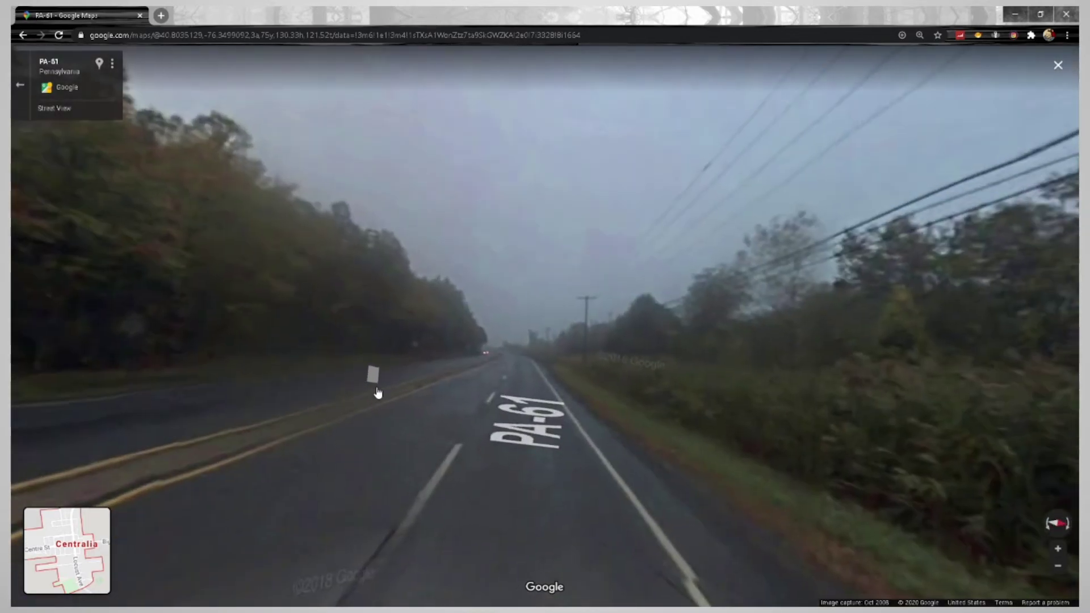
{"action": "left_click", "coordinate": [516, 378]}
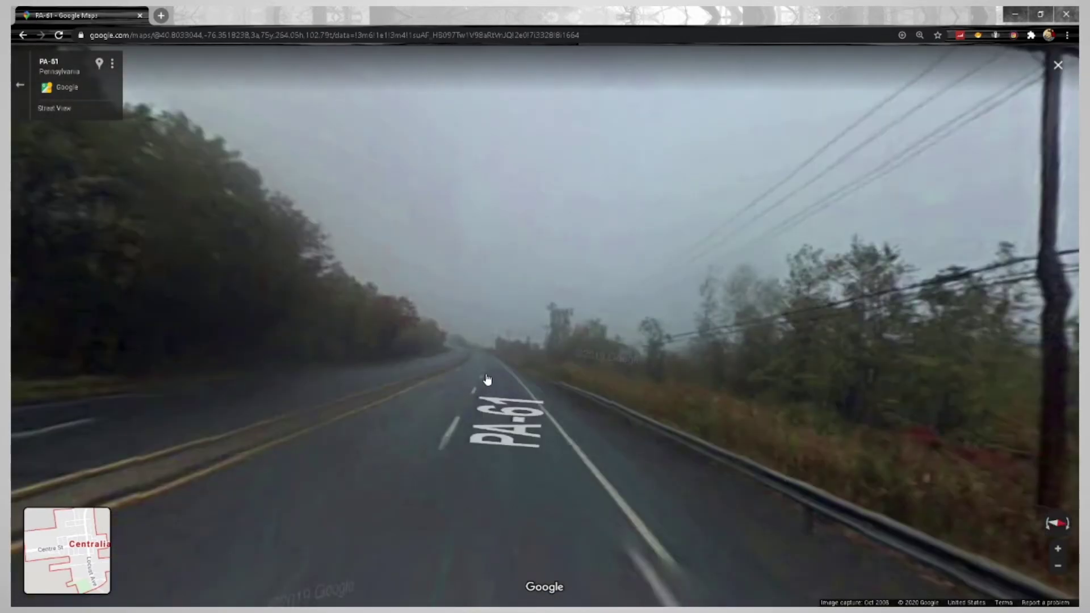
{"action": "left_click", "coordinate": [487, 379]}
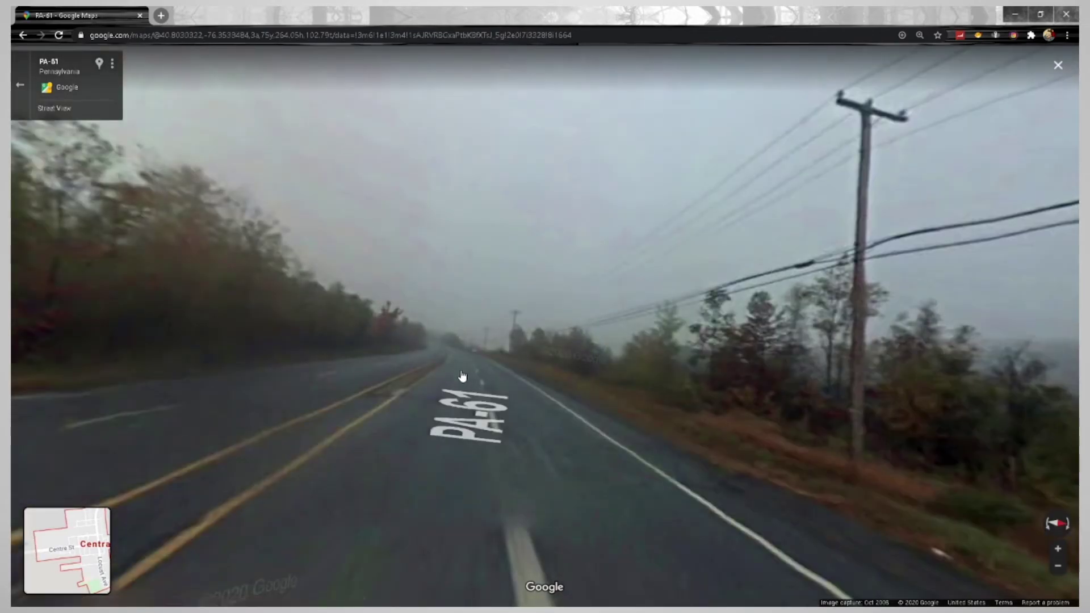
{"action": "left_click", "coordinate": [463, 377]}
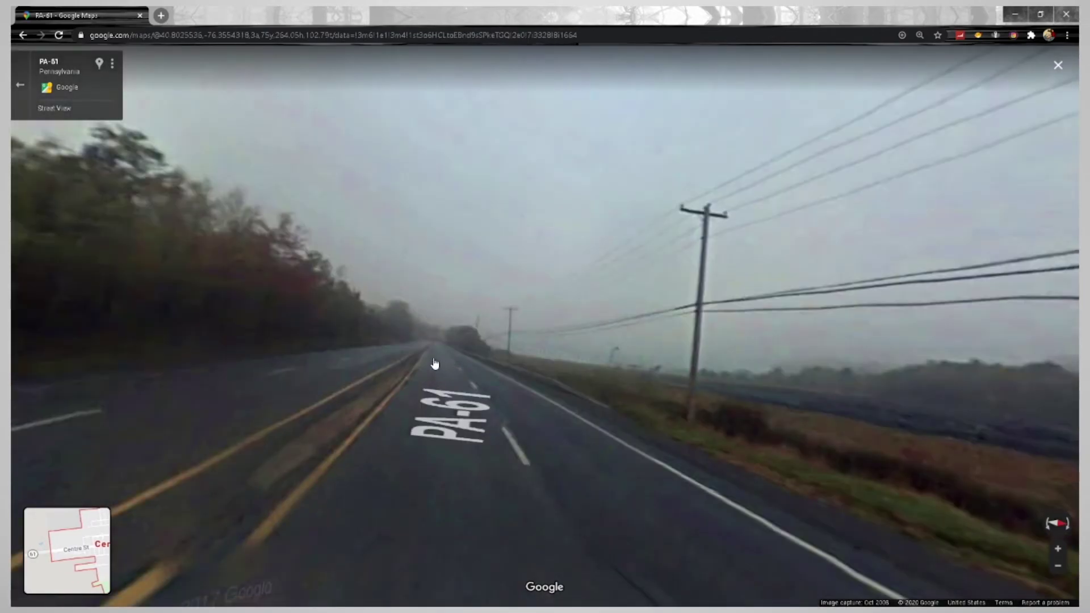
{"action": "left_click", "coordinate": [434, 365]}
{"action": "left_click", "coordinate": [428, 360]}
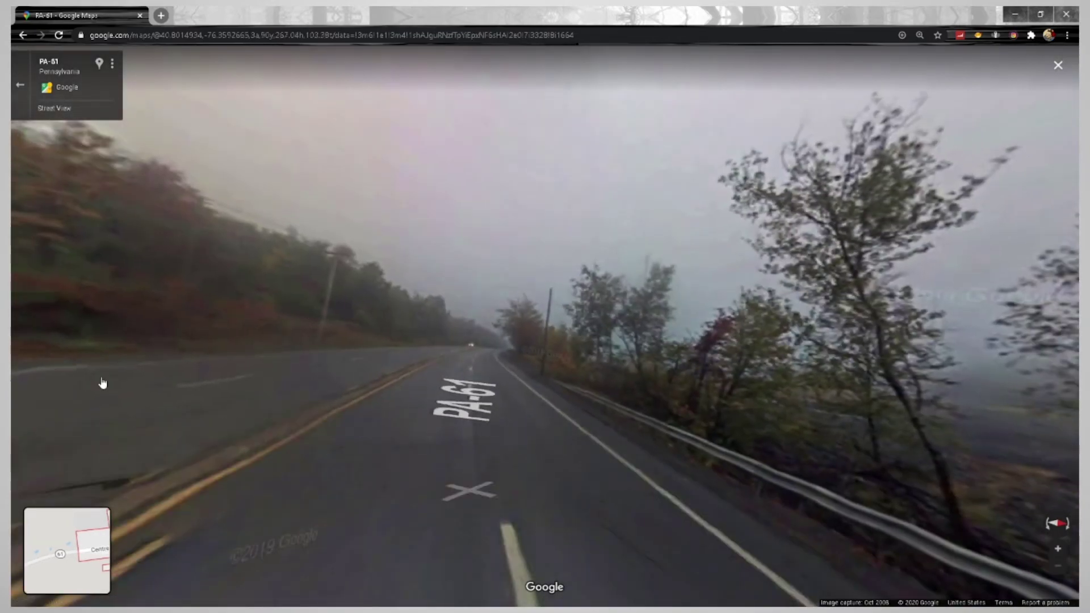
Step: Exit Street View, pan to the Centralia outline, and open its user photos
{"action": "left_click", "coordinate": [23, 84]}
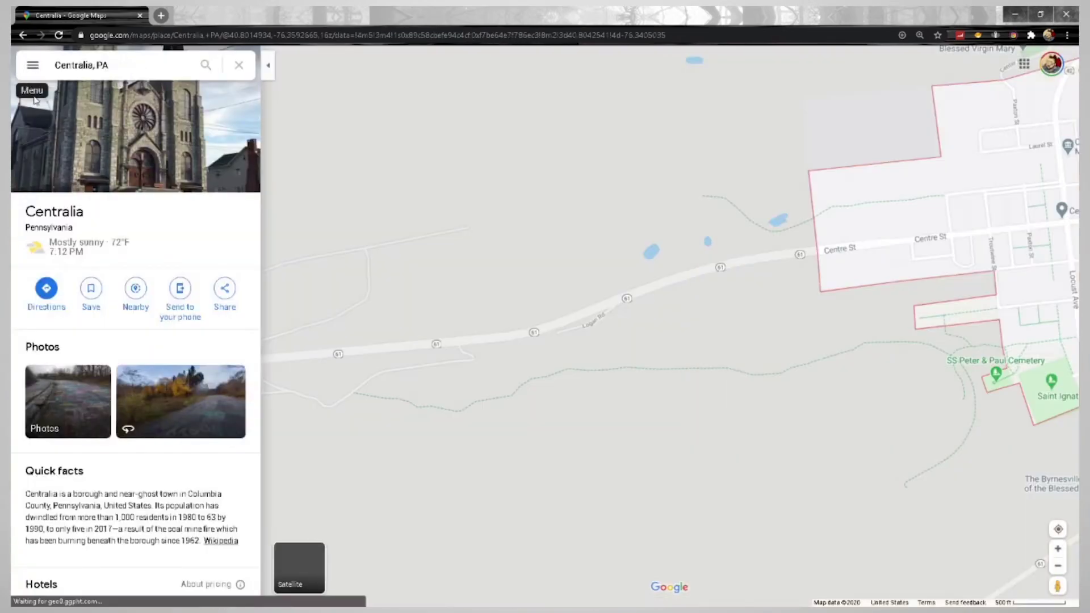
{"action": "left_click_drag", "start_coordinate": [937, 258], "coordinate": [600, 310]}
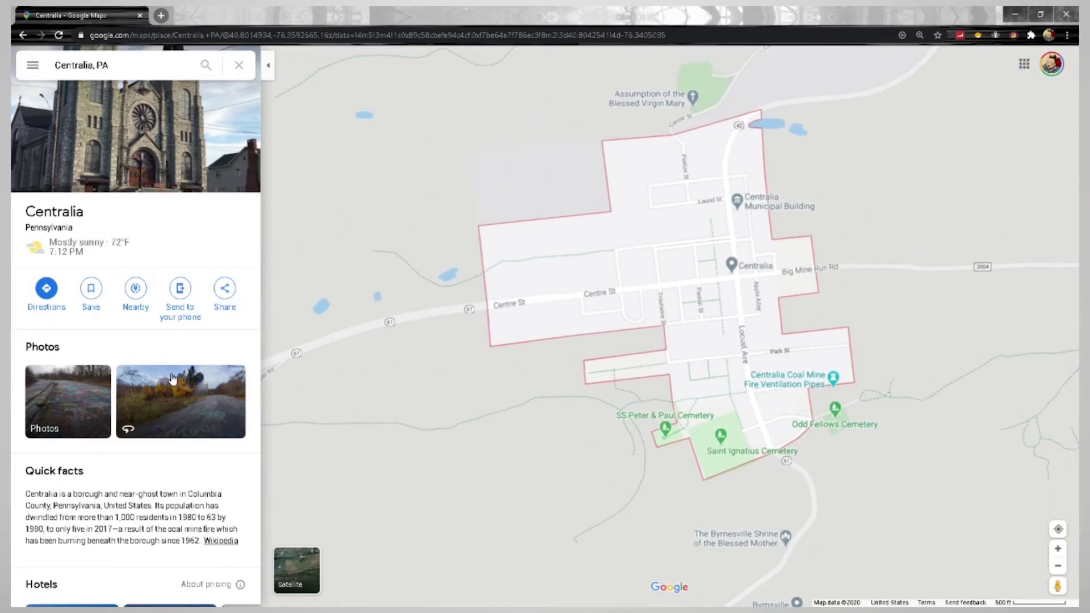
{"action": "left_click", "coordinate": [75, 408]}
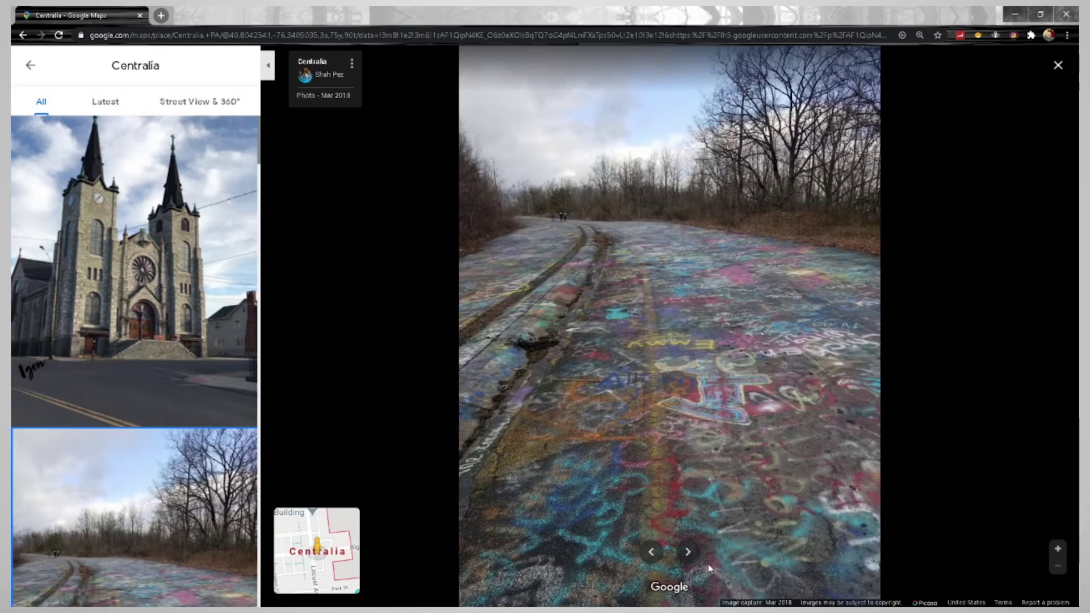
Step: Flip past the steam vents, rubble, rose graffiti and snowy road photos to the skeleton photo
{"action": "left_click", "coordinate": [690, 553]}
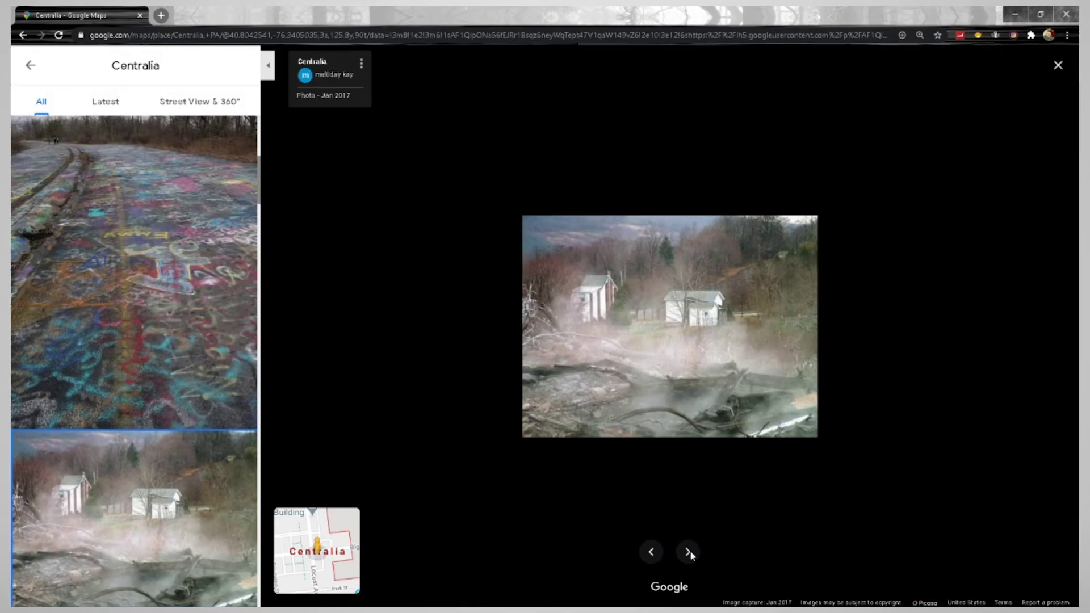
{"action": "left_click", "coordinate": [691, 554]}
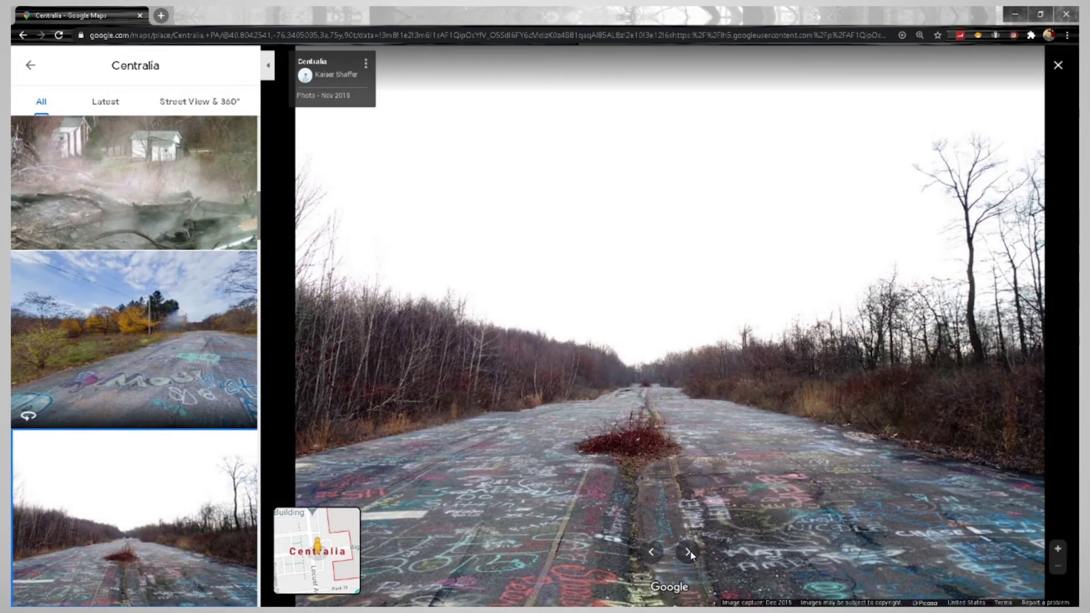
{"action": "left_click", "coordinate": [690, 554]}
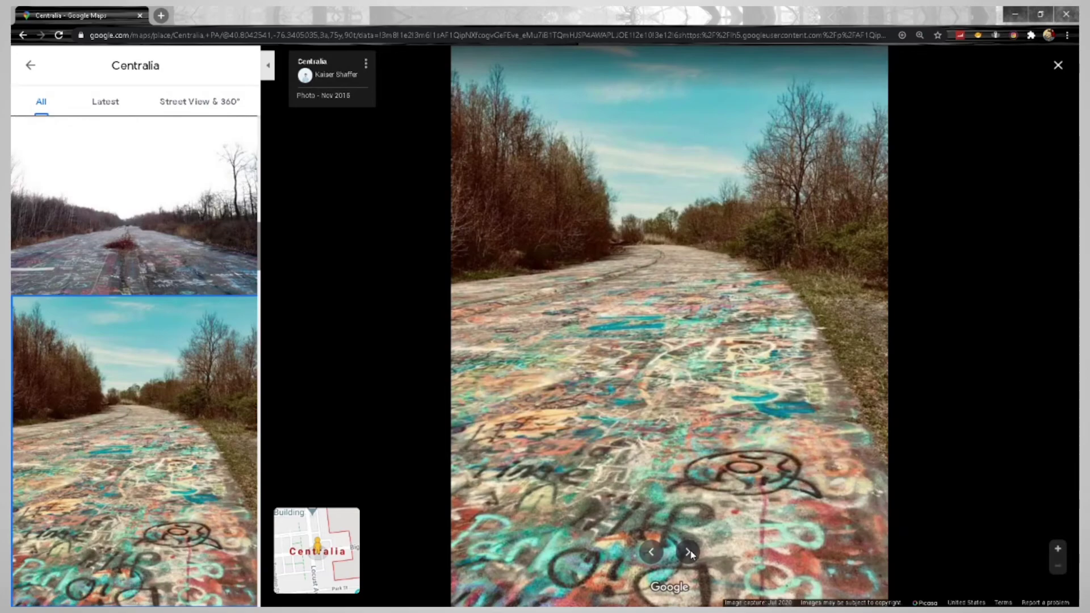
{"action": "left_click", "coordinate": [690, 555]}
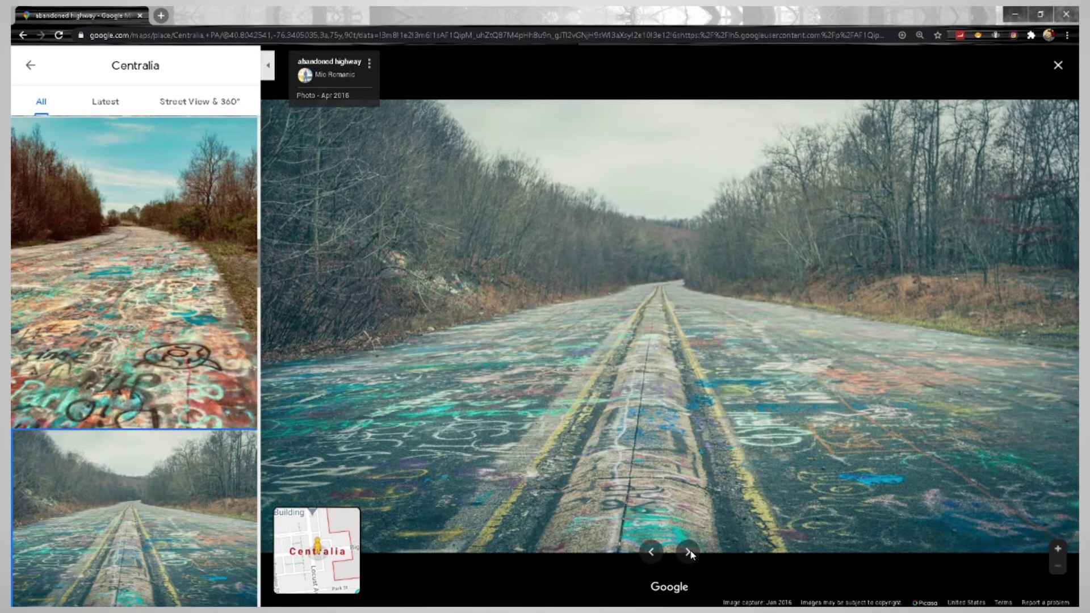
{"action": "left_click", "coordinate": [690, 555]}
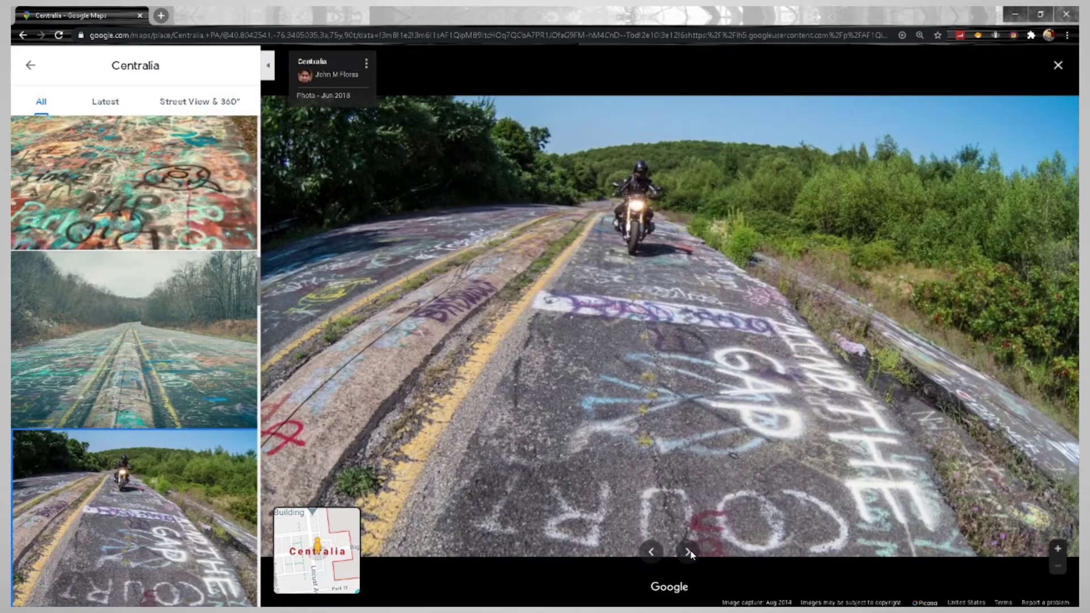
{"action": "left_click", "coordinate": [690, 555]}
{"action": "left_click", "coordinate": [690, 555]}
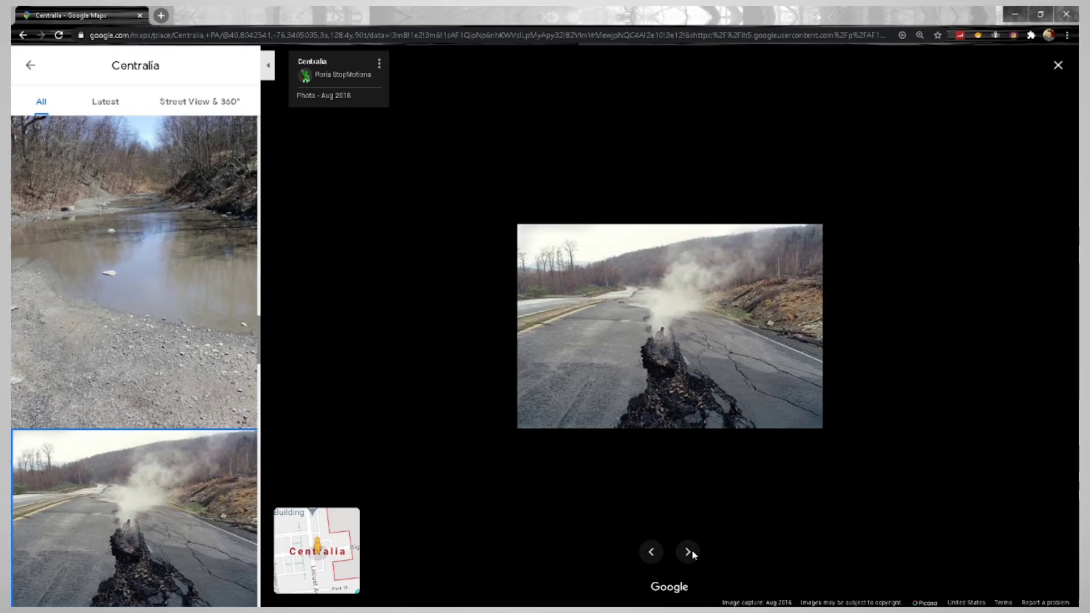
{"action": "left_click", "coordinate": [691, 554]}
{"action": "left_click", "coordinate": [690, 552]}
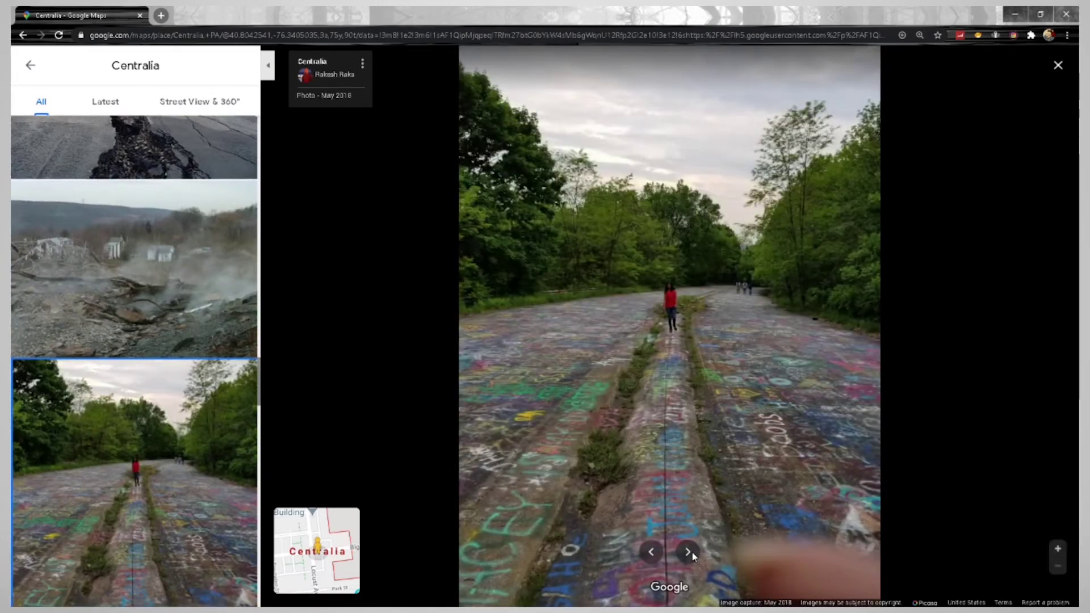
{"action": "left_click", "coordinate": [691, 553]}
{"action": "left_click", "coordinate": [690, 553]}
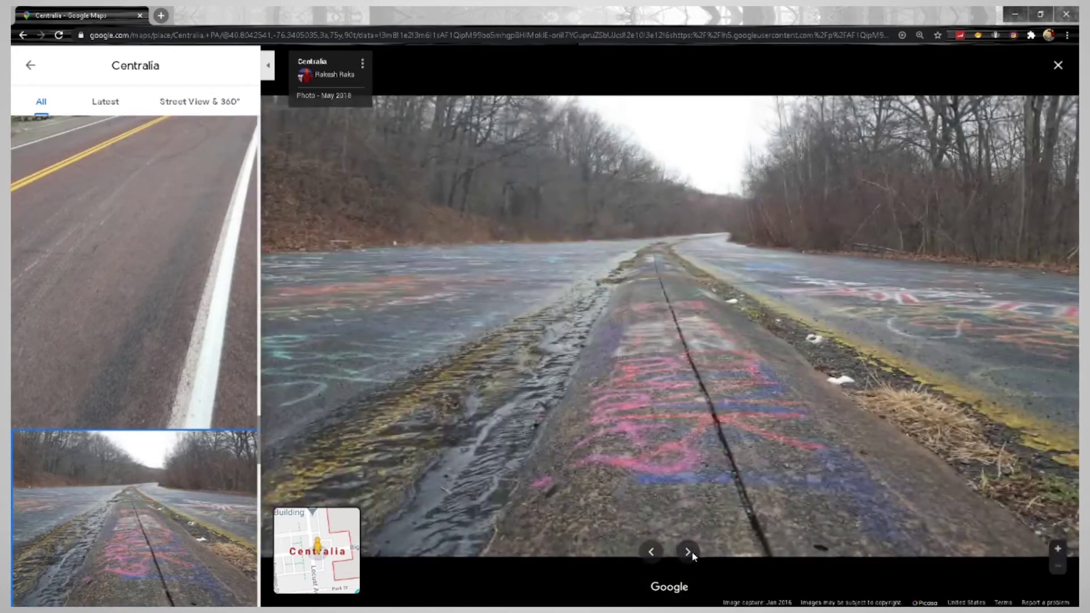
{"action": "left_click", "coordinate": [690, 553]}
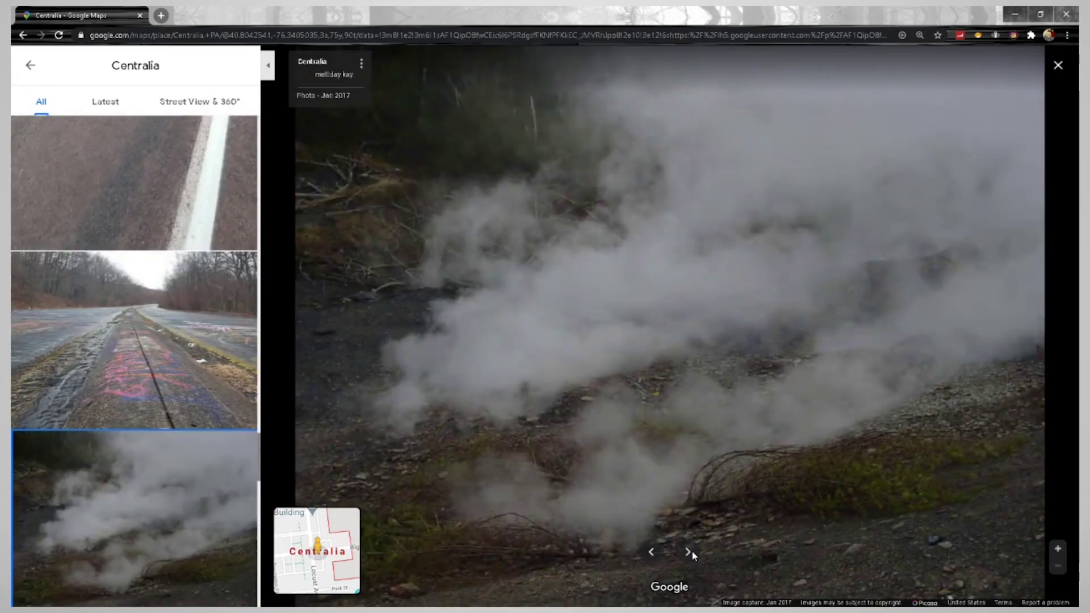
{"action": "left_click", "coordinate": [690, 553]}
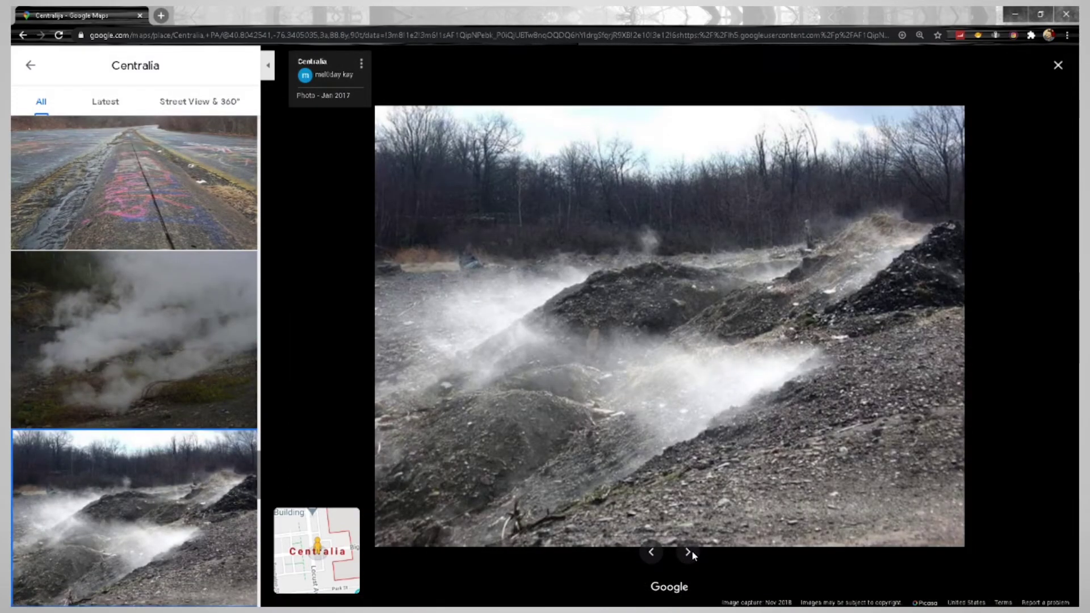
{"action": "left_click", "coordinate": [688, 554]}
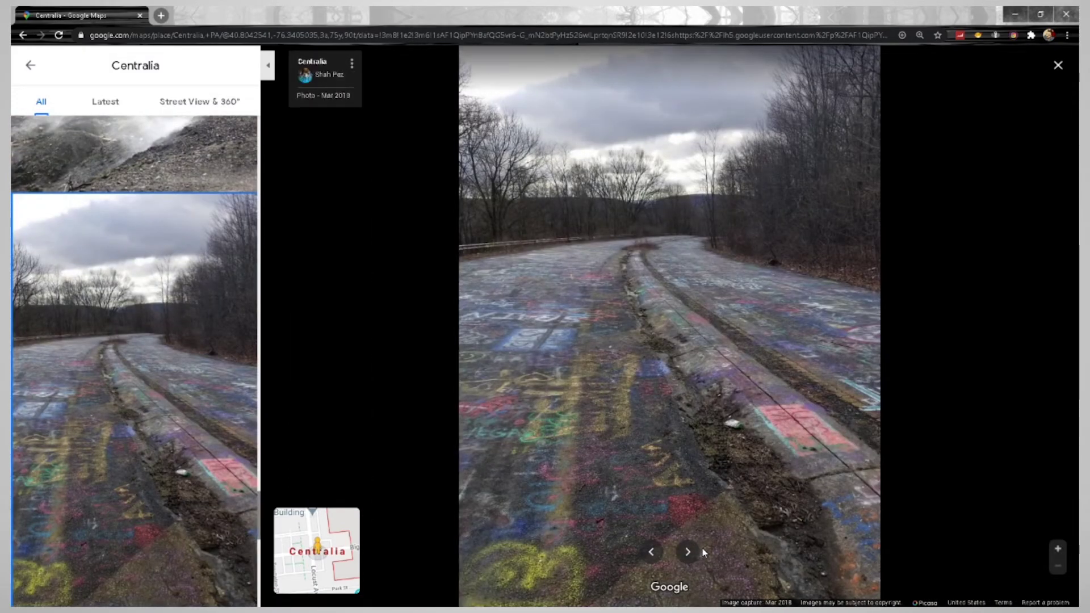
{"action": "left_click", "coordinate": [691, 552]}
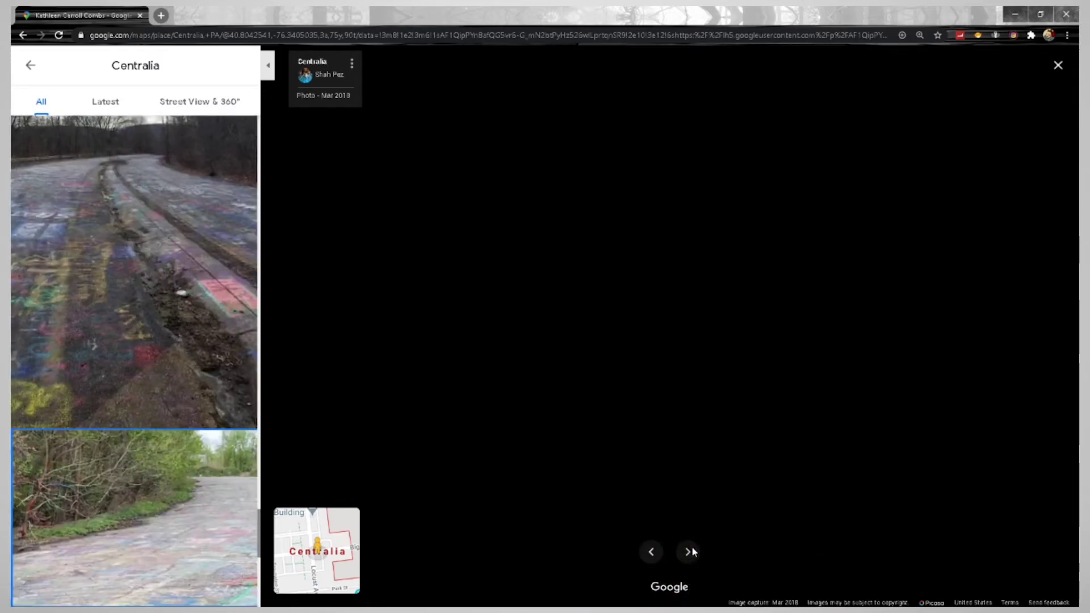
{"action": "left_click", "coordinate": [688, 554]}
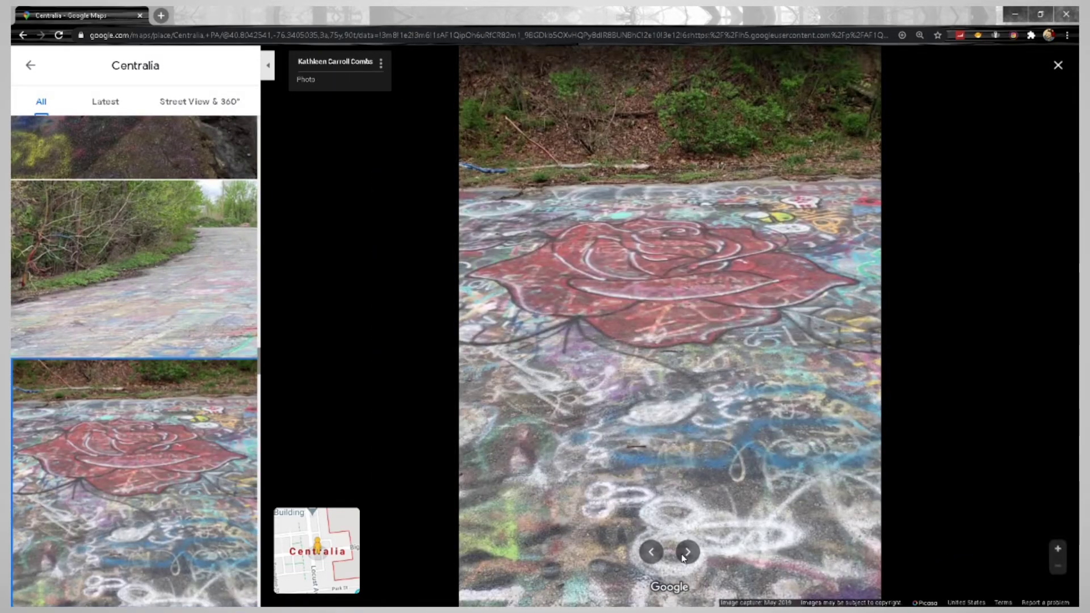
{"action": "left_click", "coordinate": [686, 555]}
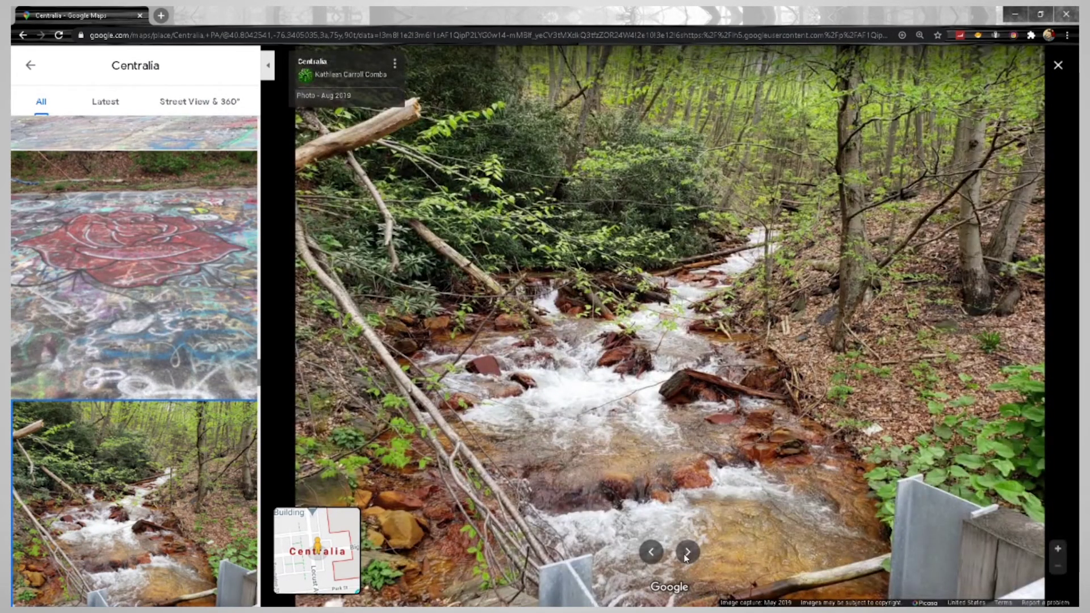
{"action": "left_click", "coordinate": [686, 554]}
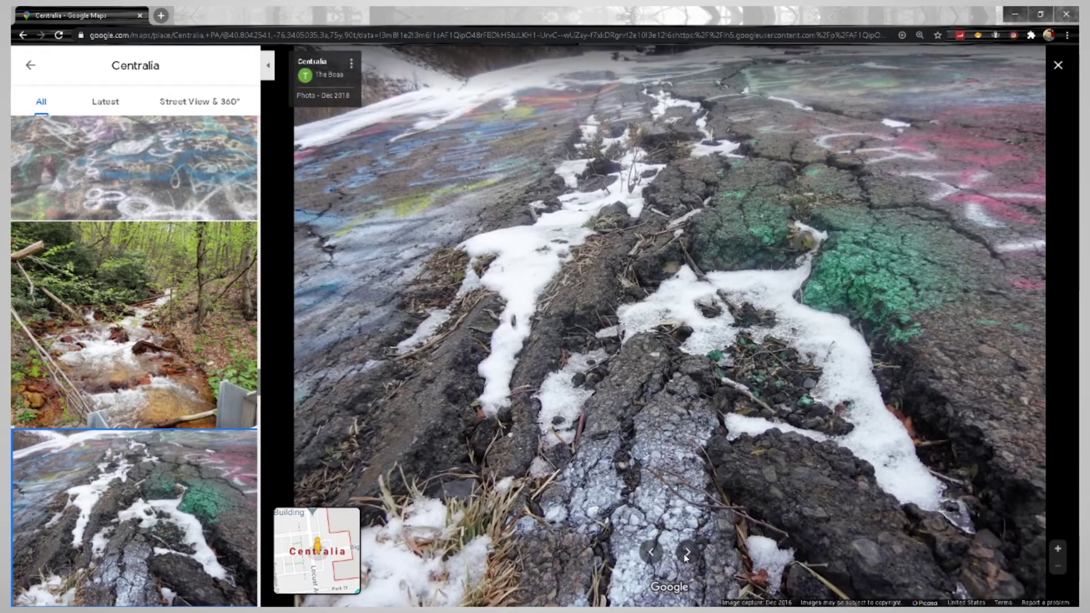
{"action": "left_click", "coordinate": [686, 556]}
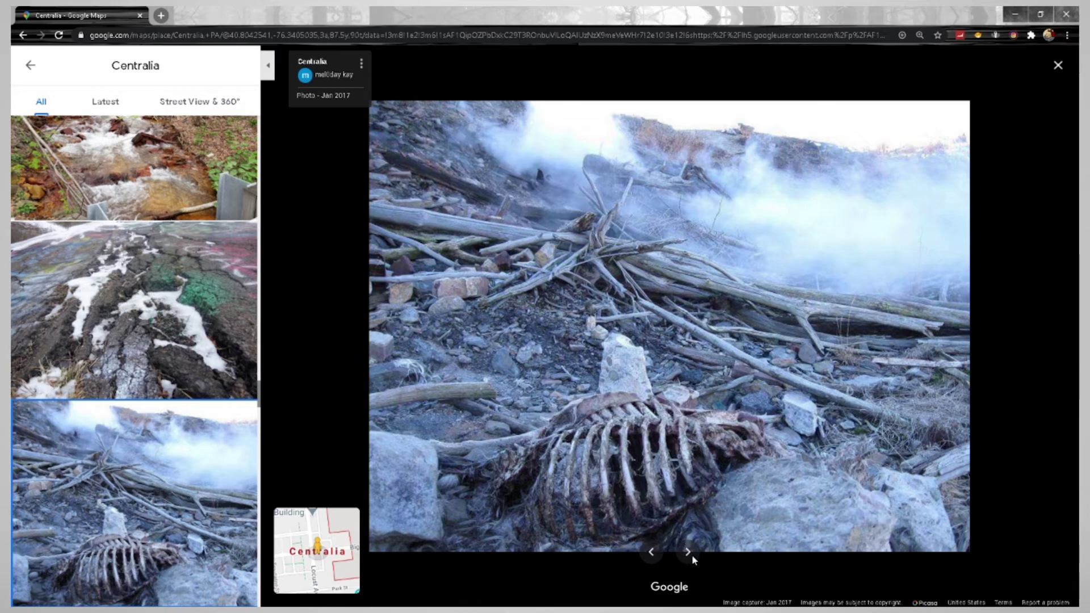
Step: Page past the 360 panorama, revisiting the cemetery photo once, to the October 2016 Mother statue
{"action": "left_click", "coordinate": [688, 553]}
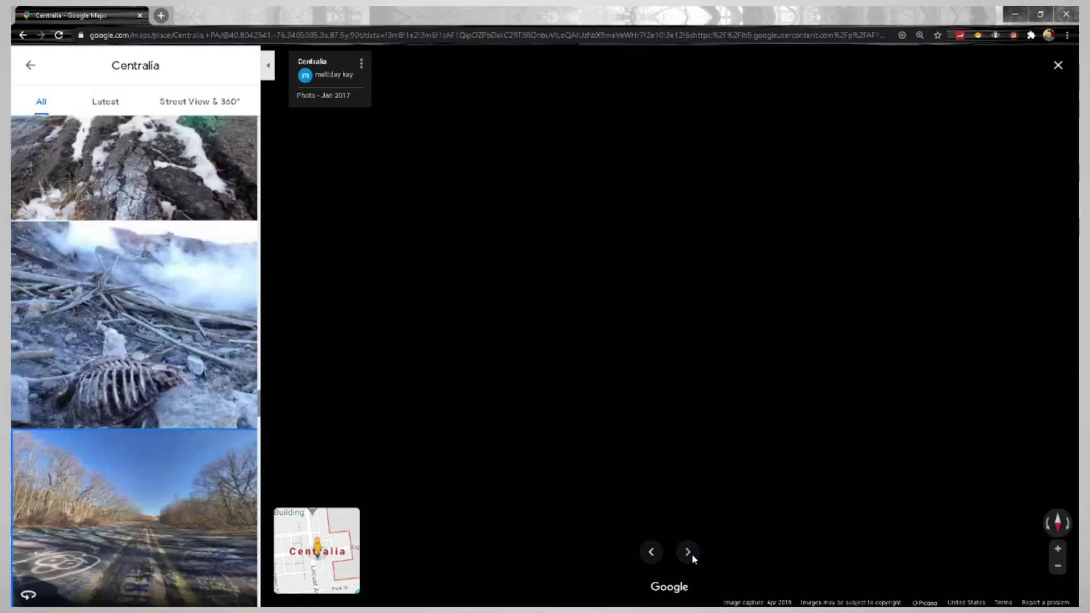
{"action": "left_click", "coordinate": [688, 553]}
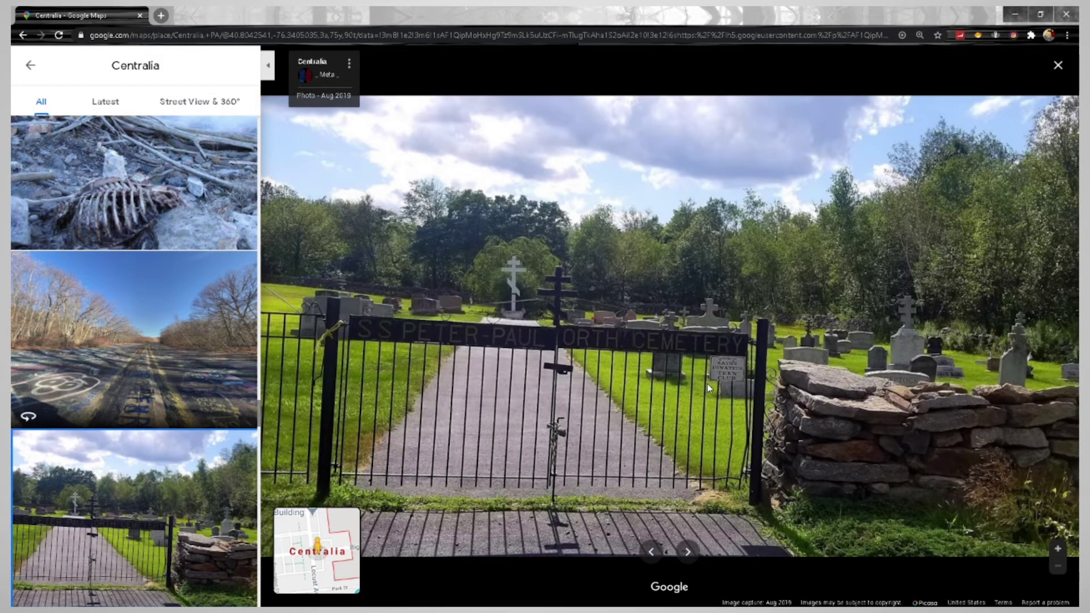
{"action": "left_click", "coordinate": [690, 552]}
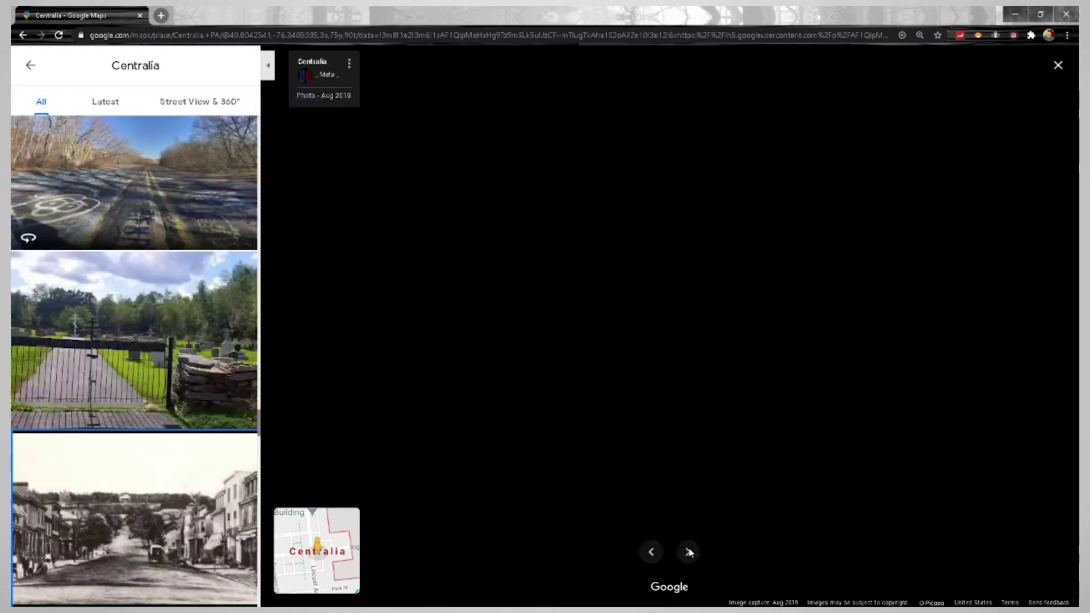
{"action": "left_click", "coordinate": [652, 554]}
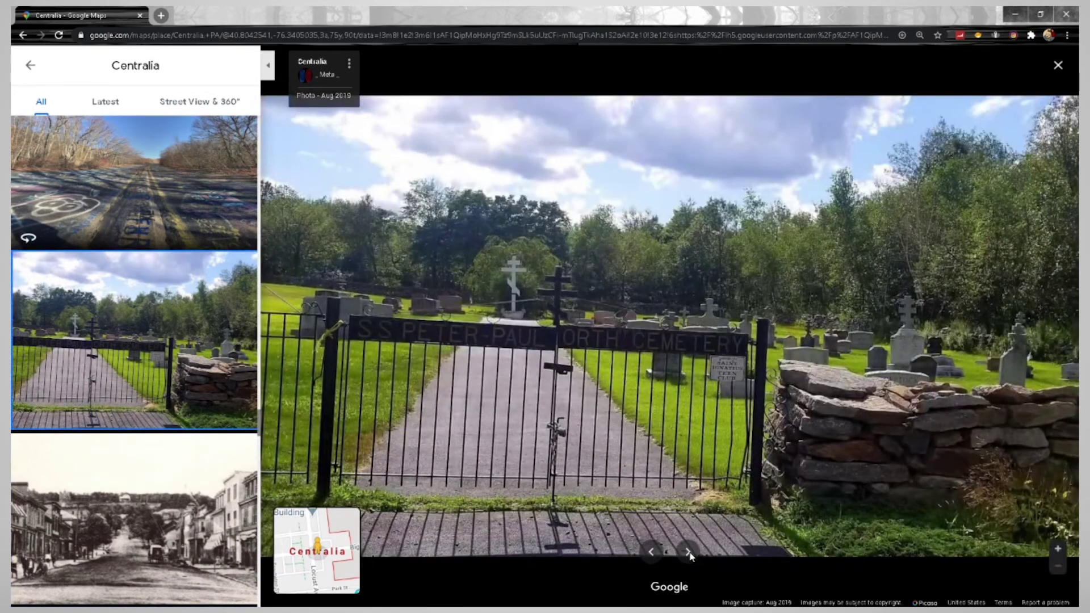
{"action": "left_click", "coordinate": [690, 555]}
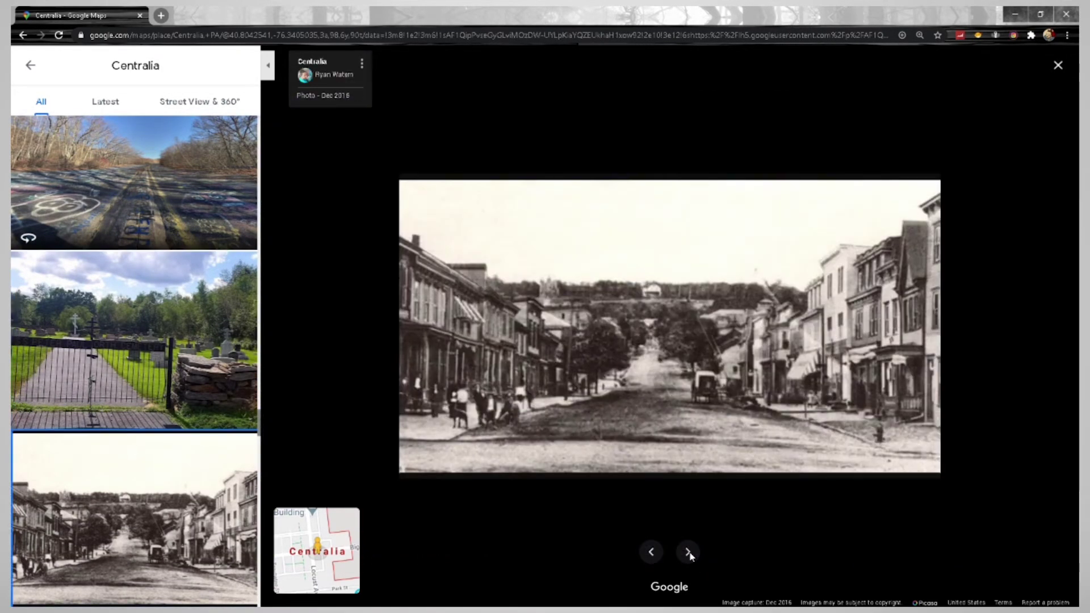
{"action": "left_click", "coordinate": [690, 555]}
{"action": "left_click", "coordinate": [691, 556]}
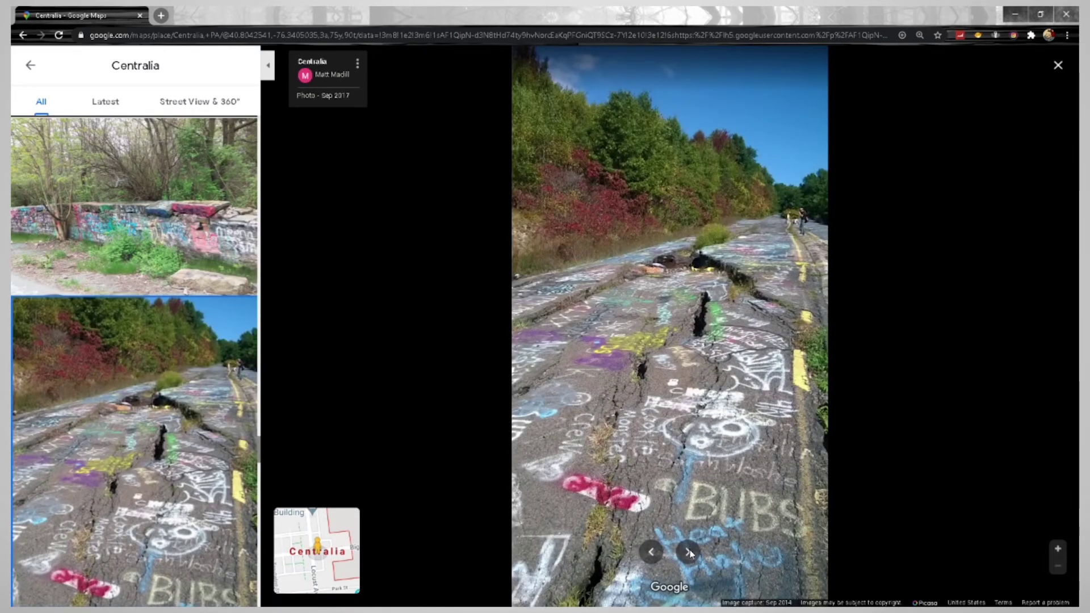
{"action": "left_click", "coordinate": [690, 554]}
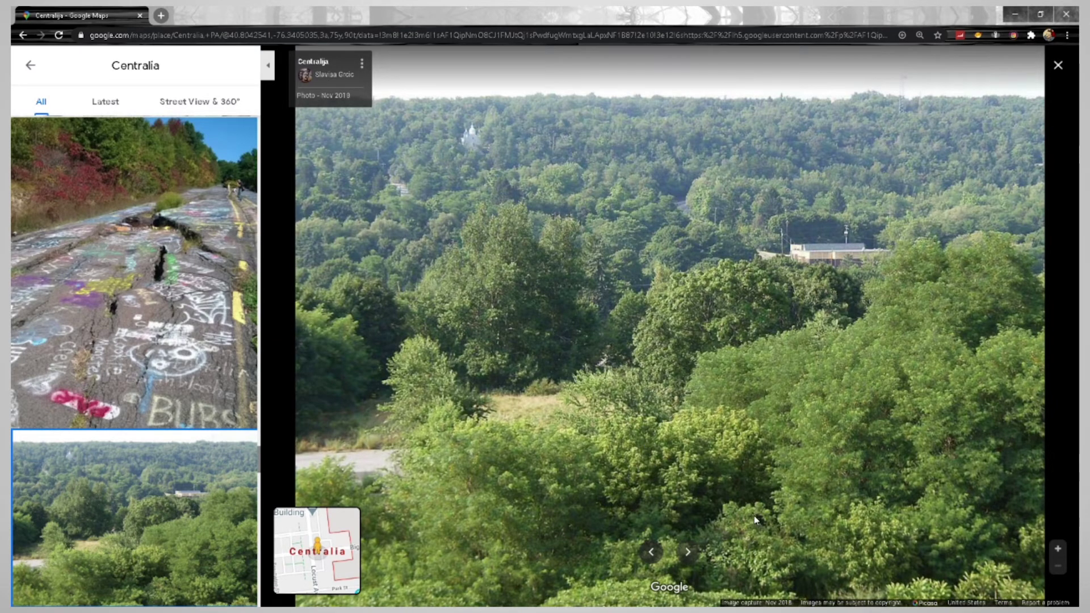
{"action": "left_click", "coordinate": [688, 552]}
{"action": "left_click", "coordinate": [687, 553]}
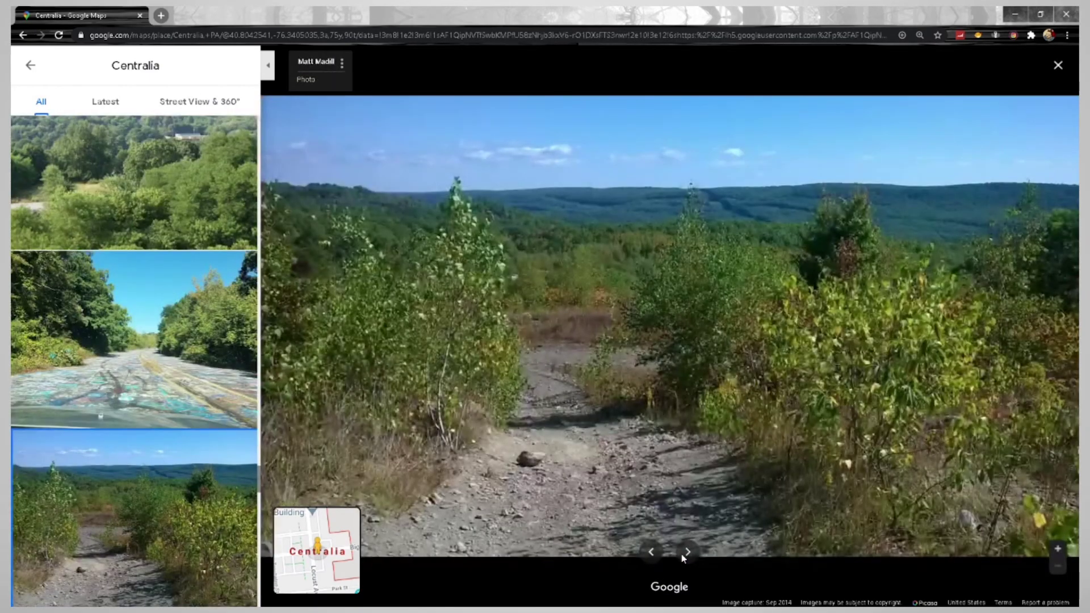
{"action": "left_click", "coordinate": [685, 555]}
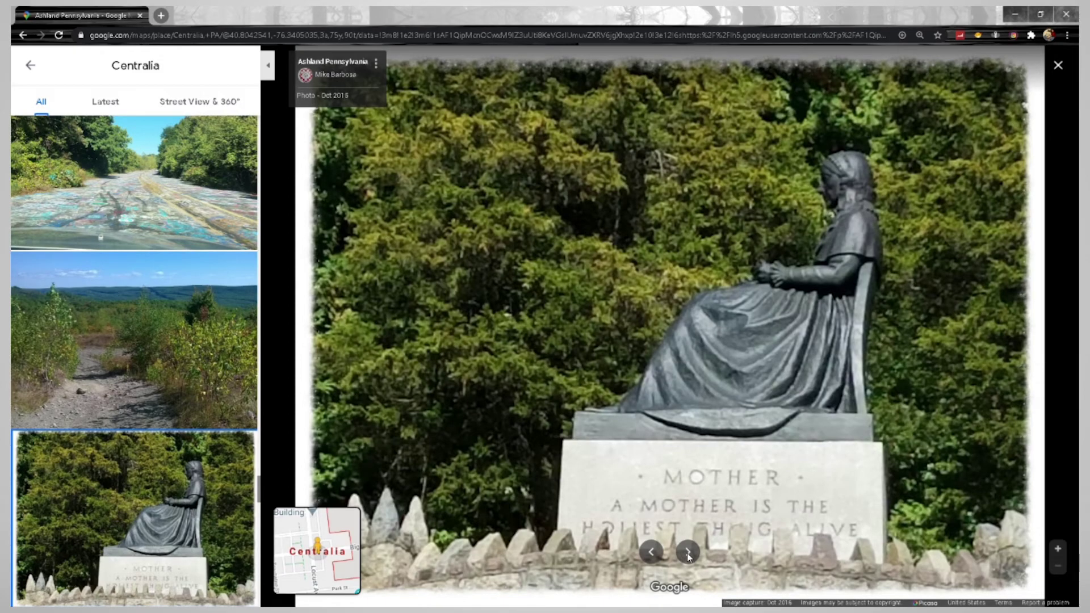
Step: Advance past the graffiti highway panorama to the September 2015 white church photo
{"action": "left_click", "coordinate": [689, 554]}
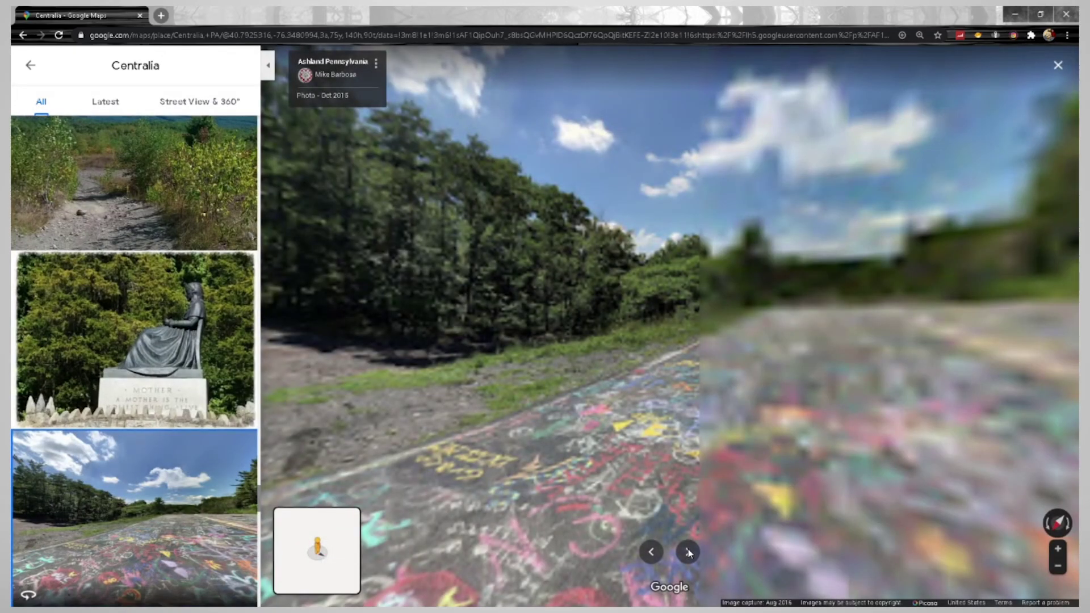
{"action": "left_click", "coordinate": [690, 553]}
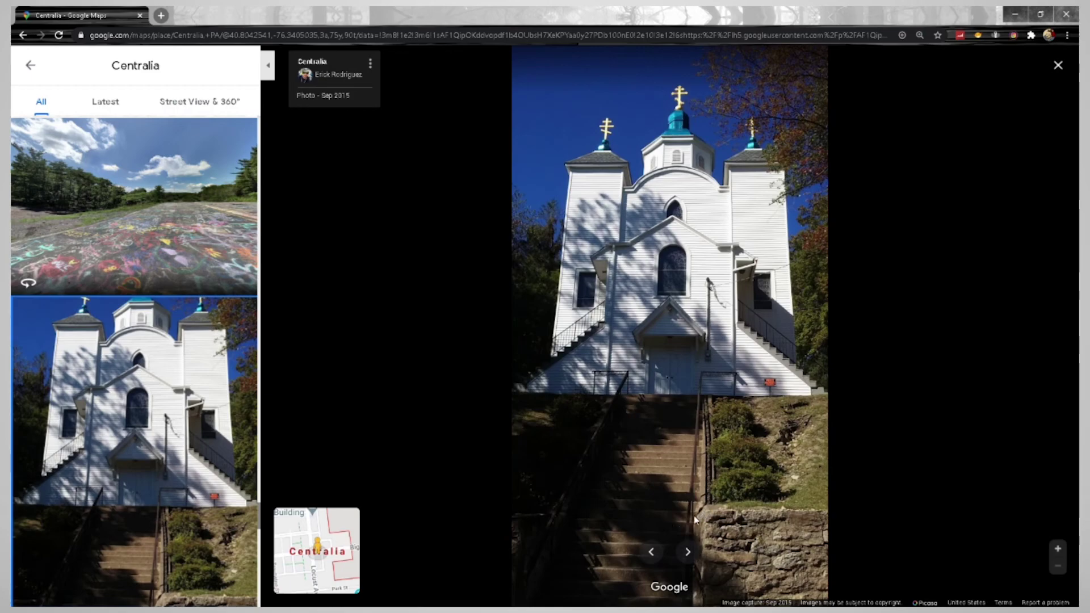
Step: Flip past the Route 61 signs, graffiti wall and aerial town photos to the forest road photo
{"action": "left_click", "coordinate": [689, 552]}
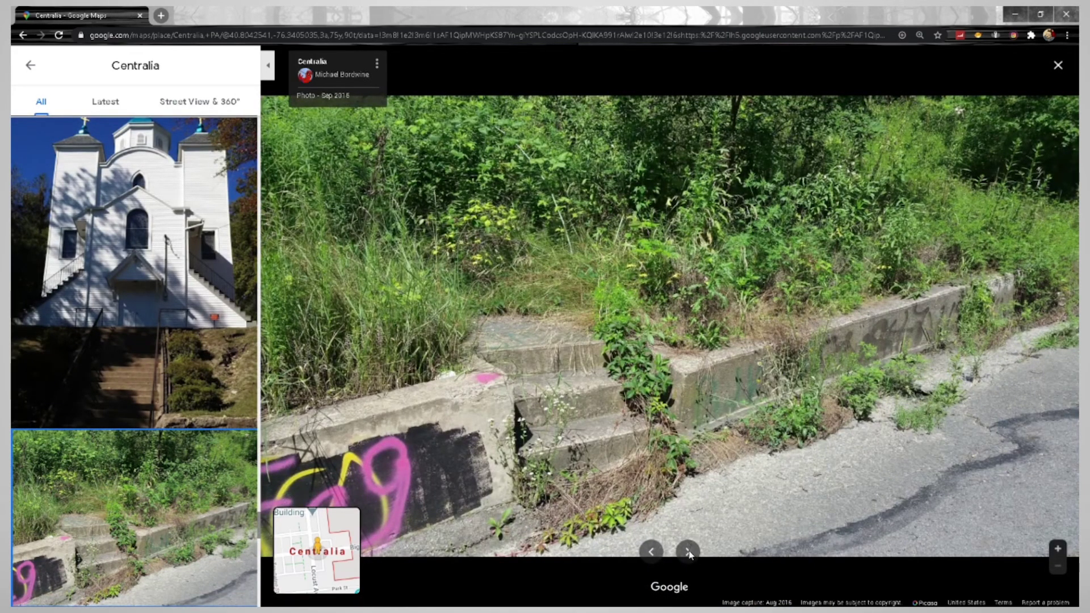
{"action": "left_click", "coordinate": [689, 552]}
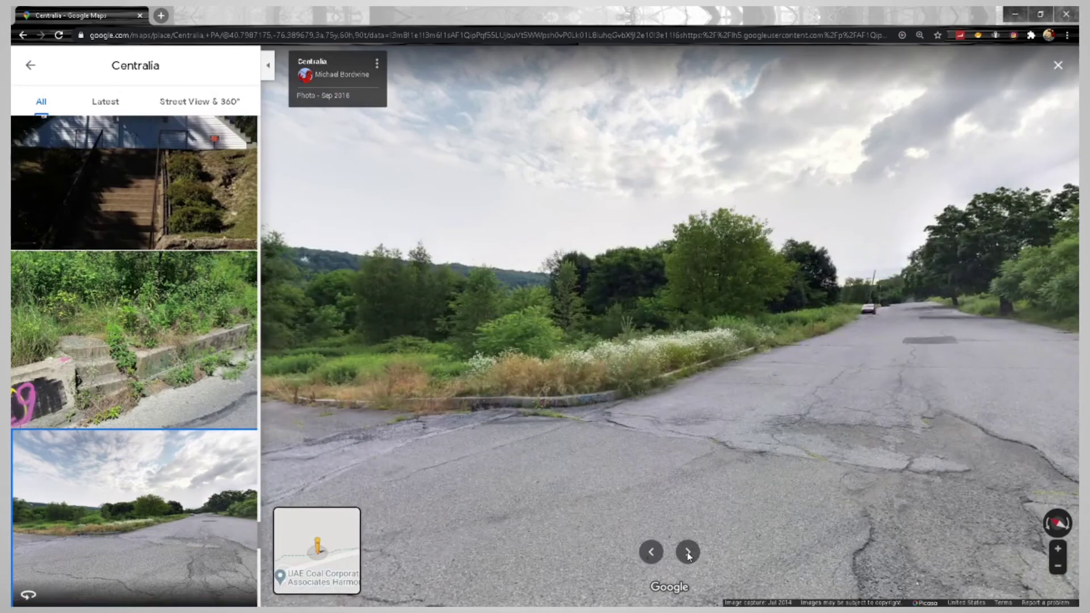
{"action": "left_click", "coordinate": [689, 552]}
{"action": "left_click", "coordinate": [689, 552]}
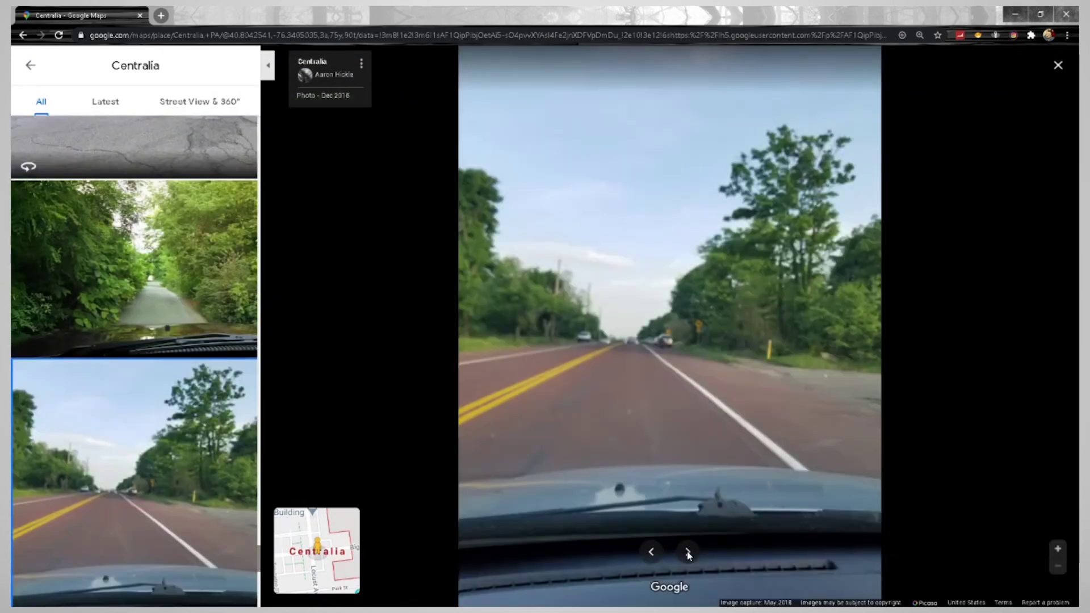
{"action": "left_click", "coordinate": [689, 554]}
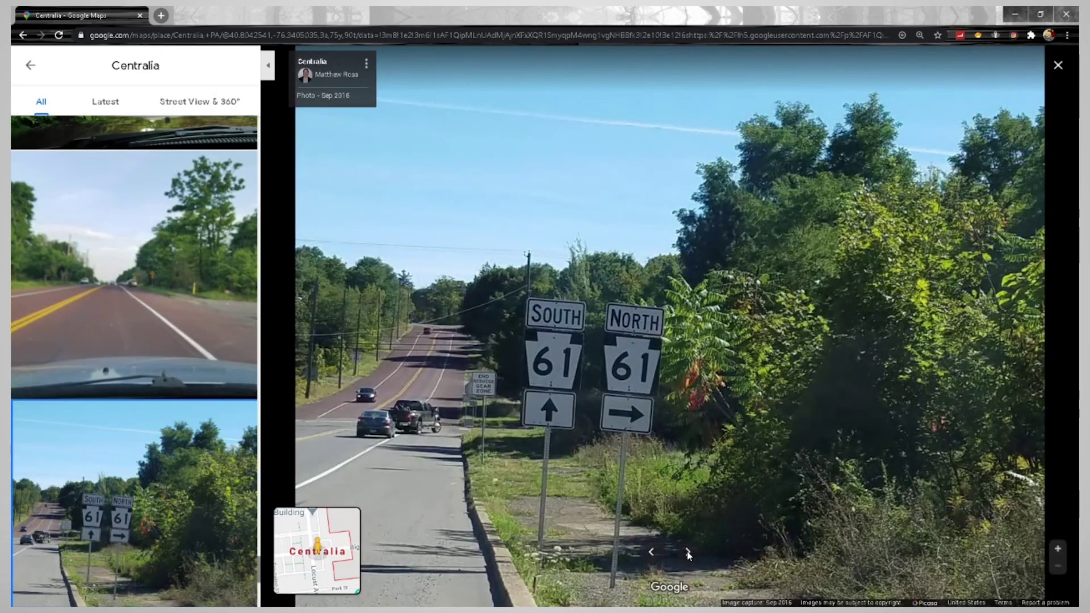
{"action": "left_click", "coordinate": [689, 554]}
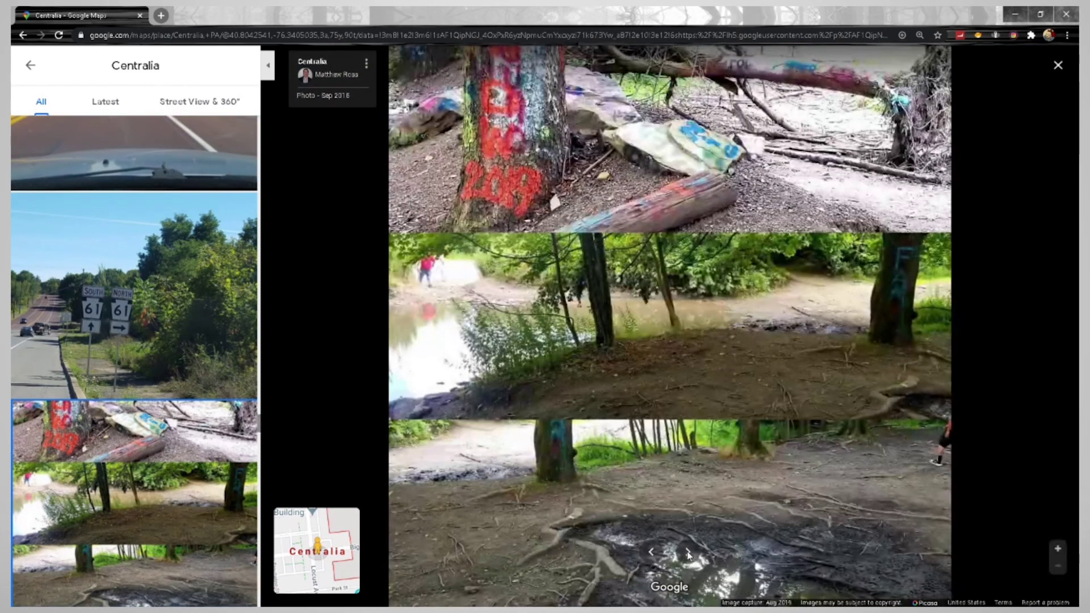
{"action": "left_click", "coordinate": [688, 554]}
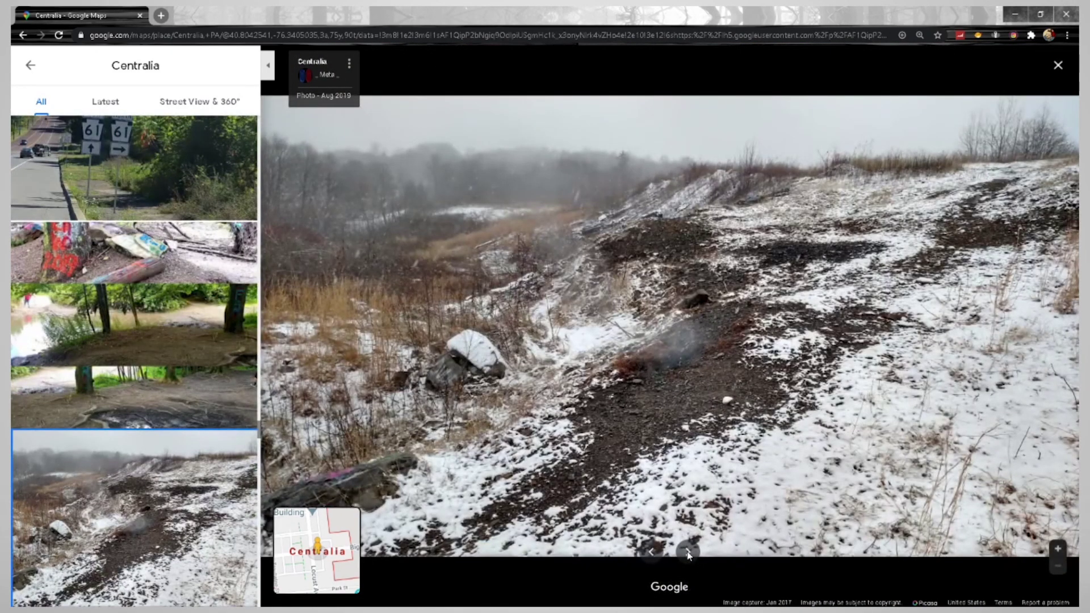
{"action": "left_click", "coordinate": [688, 553]}
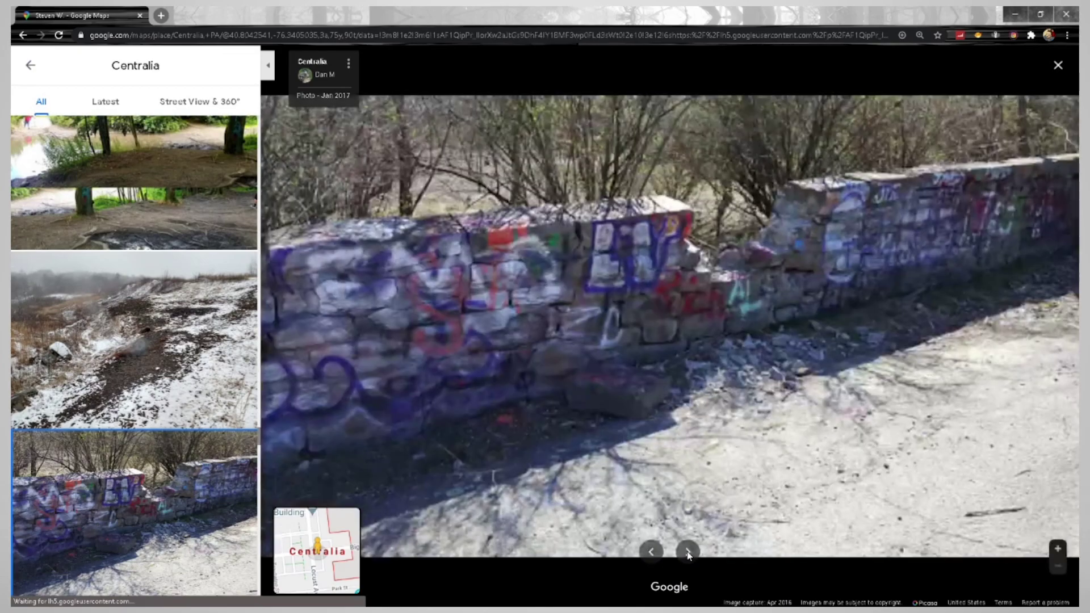
{"action": "left_click", "coordinate": [689, 555]}
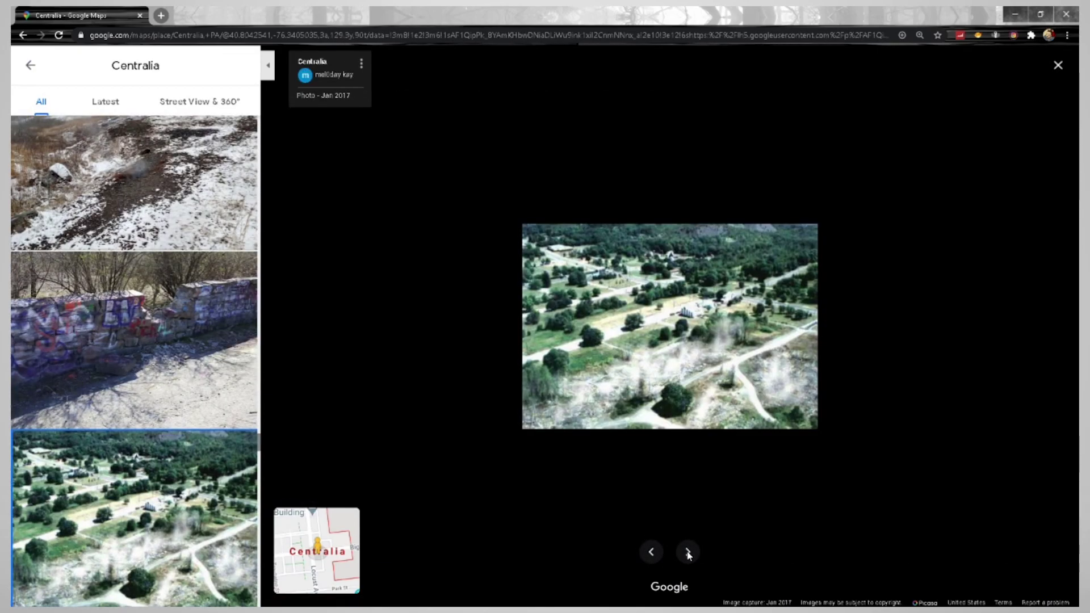
{"action": "left_click", "coordinate": [688, 554]}
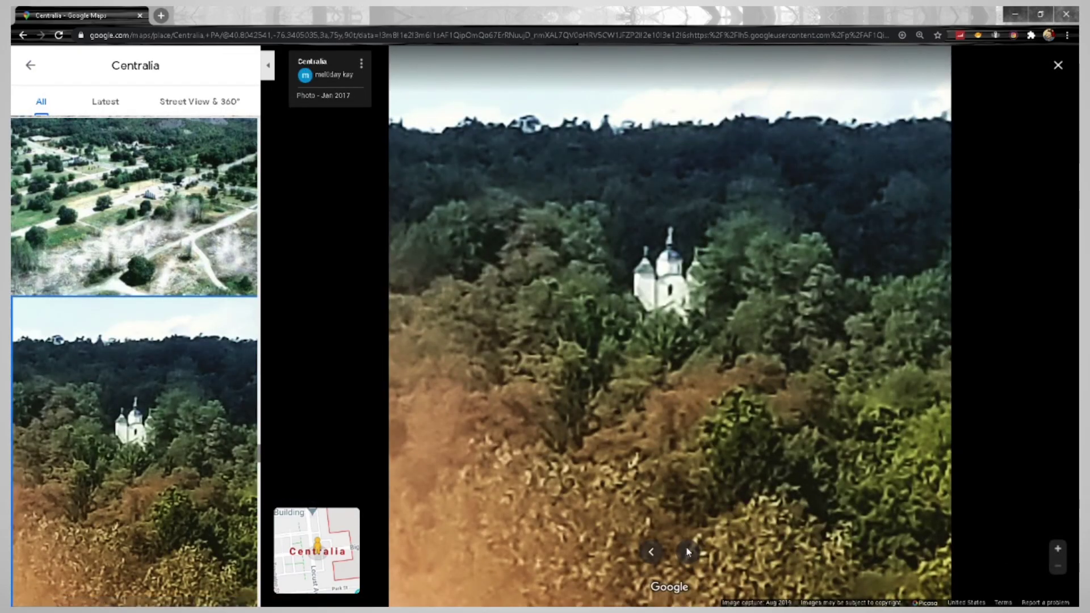
{"action": "left_click", "coordinate": [688, 553]}
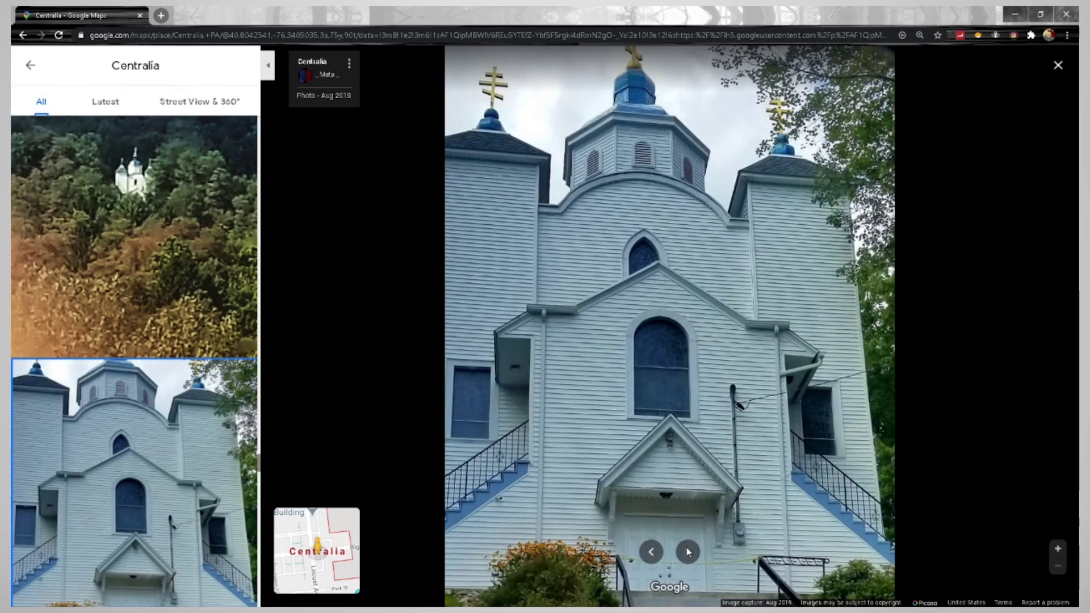
{"action": "left_click", "coordinate": [689, 552]}
{"action": "left_click", "coordinate": [689, 552]}
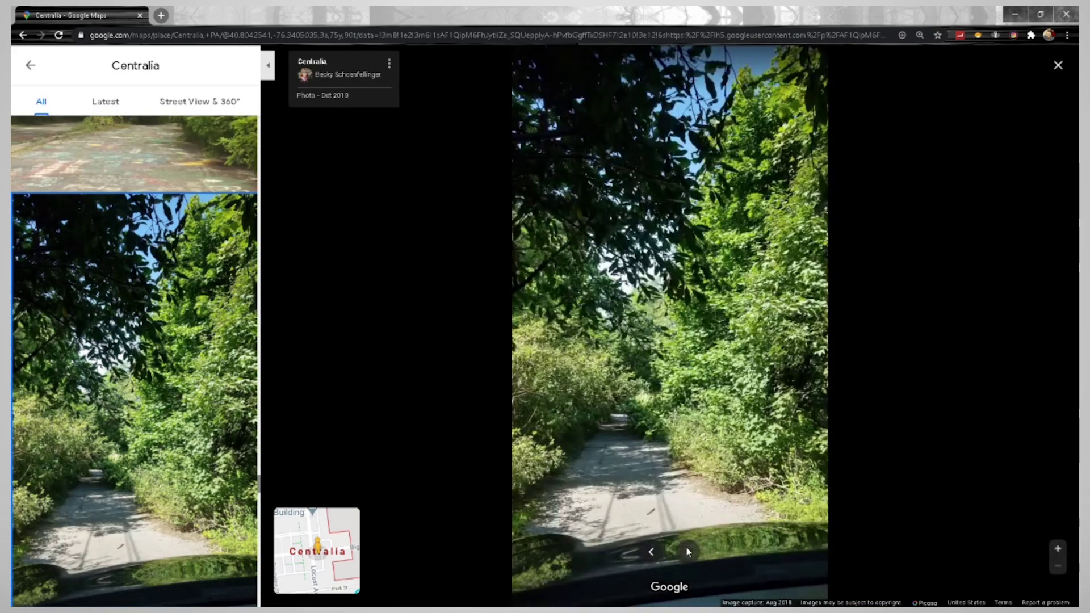
{"action": "left_click", "coordinate": [688, 552]}
Step: Advance past the white house and concrete steps to the October 2018 aerial railway view
{"action": "left_click", "coordinate": [688, 552]}
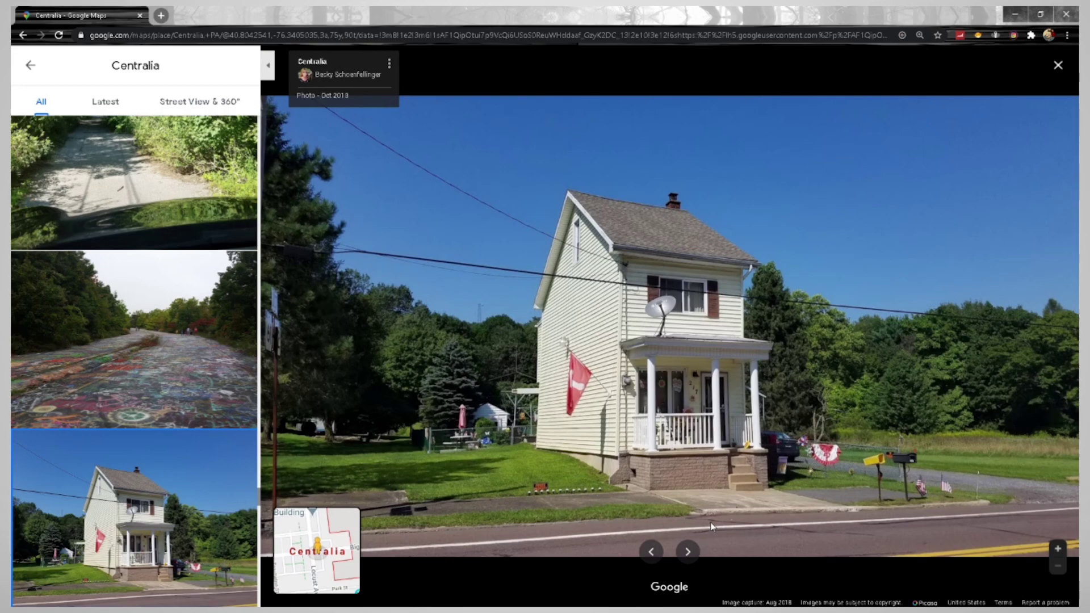
{"action": "left_click", "coordinate": [688, 554]}
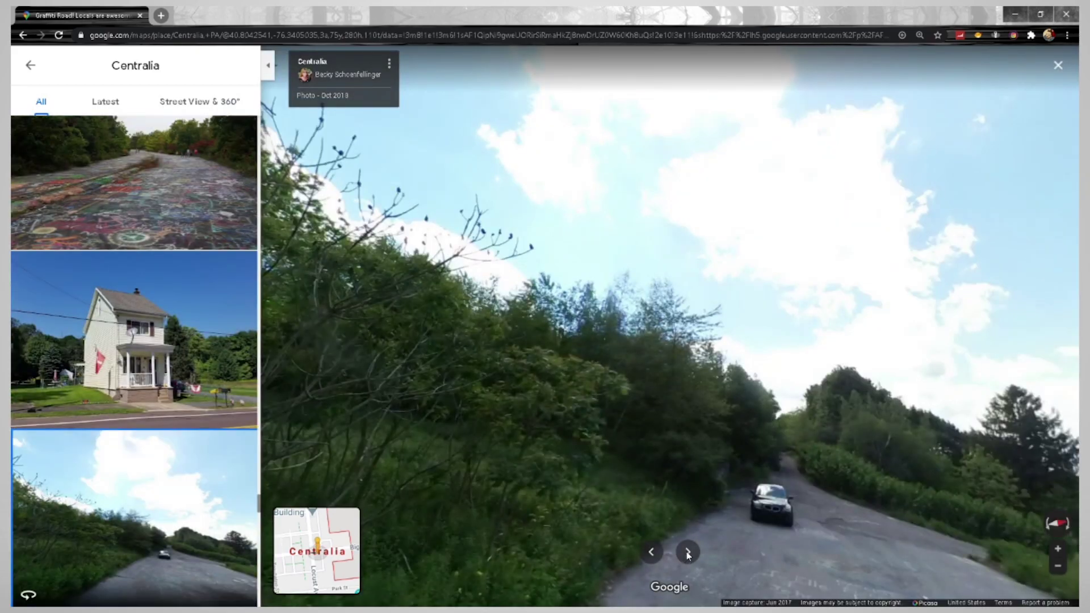
{"action": "left_click", "coordinate": [688, 554]}
{"action": "left_click", "coordinate": [688, 554]}
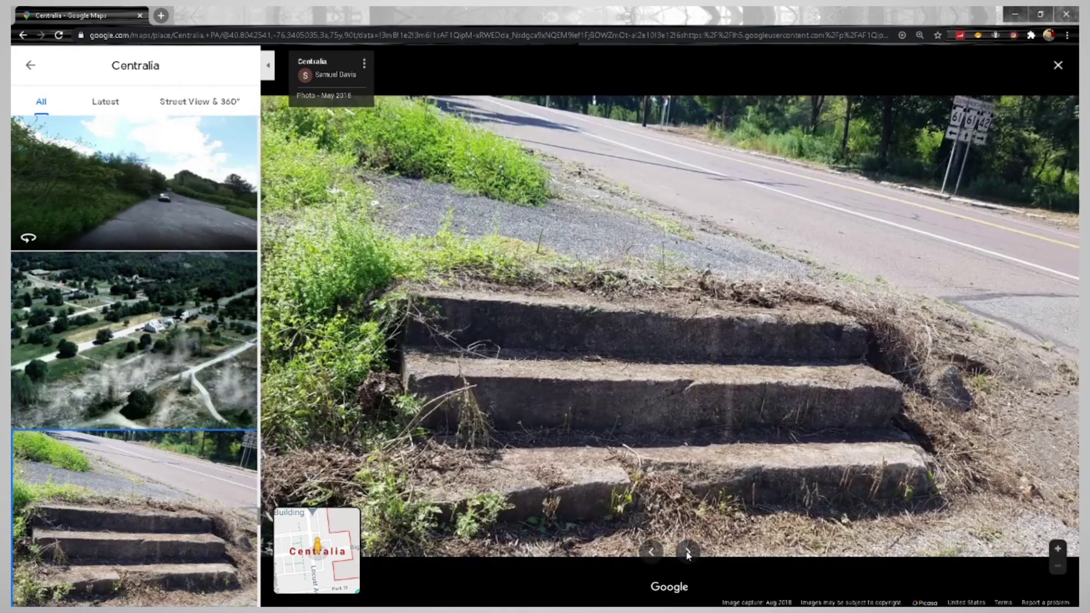
{"action": "left_click", "coordinate": [688, 554]}
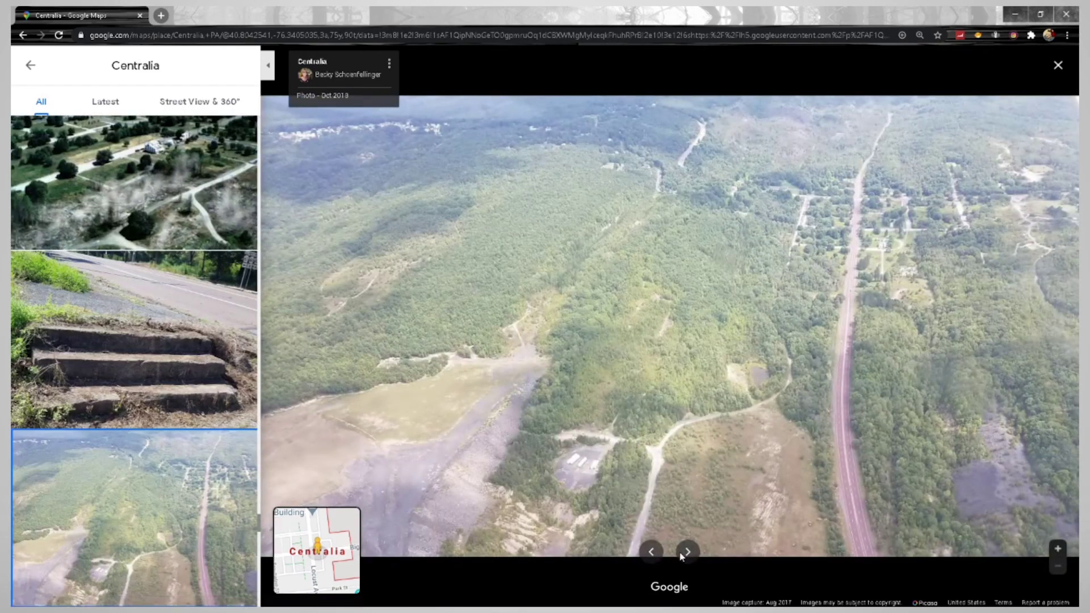